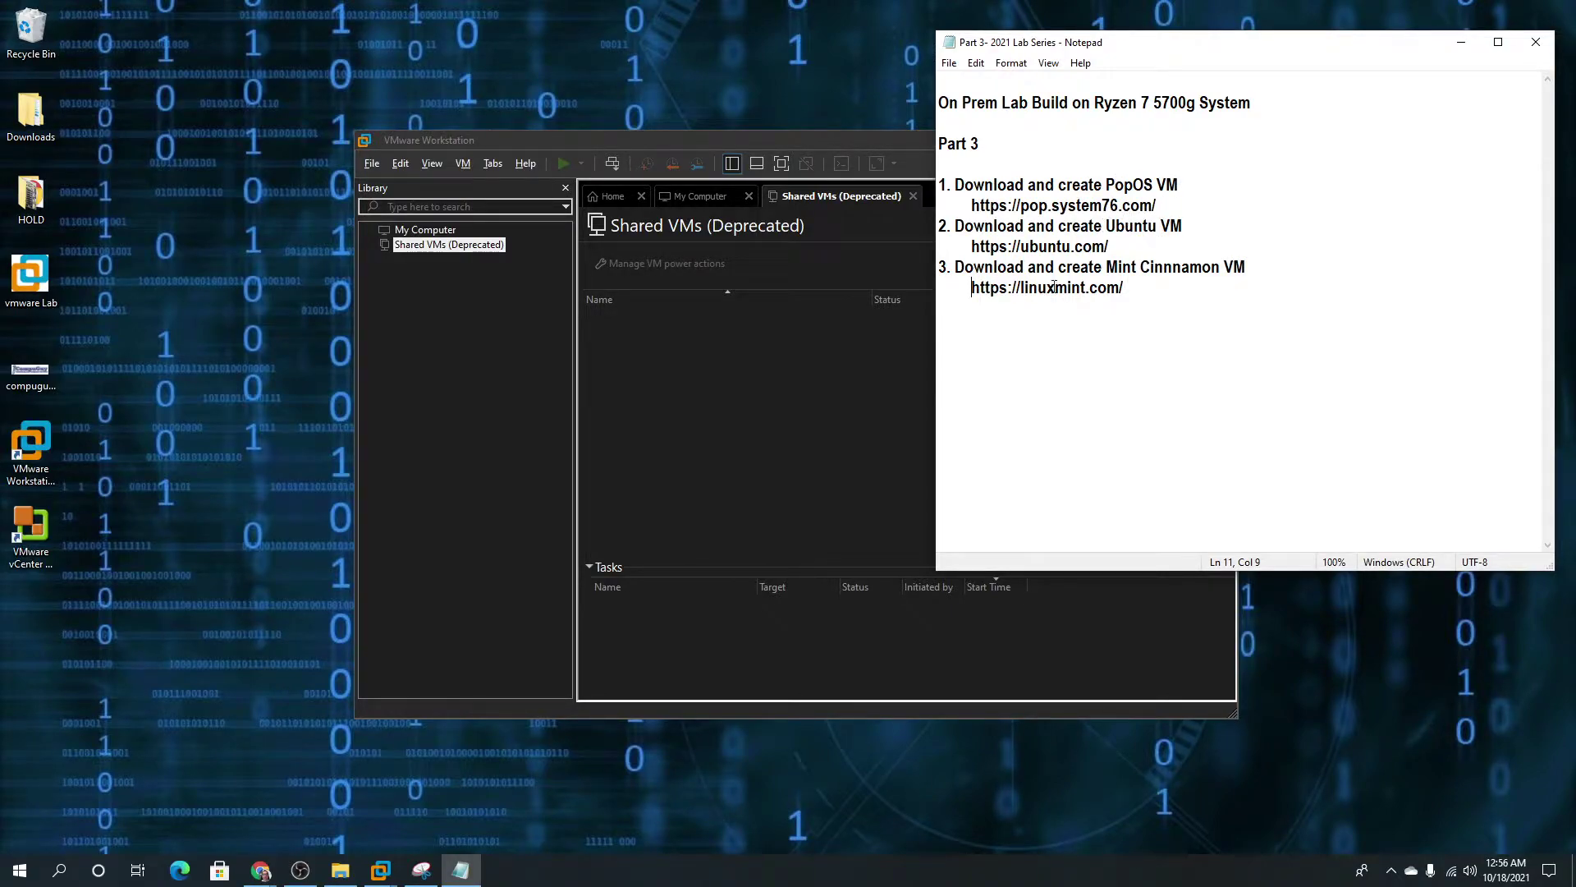
Put away the lab notes, then review the Pop!_OS, Ubuntu and Linux Mint websites and the disc images in the Part 3 folder
click(798, 141)
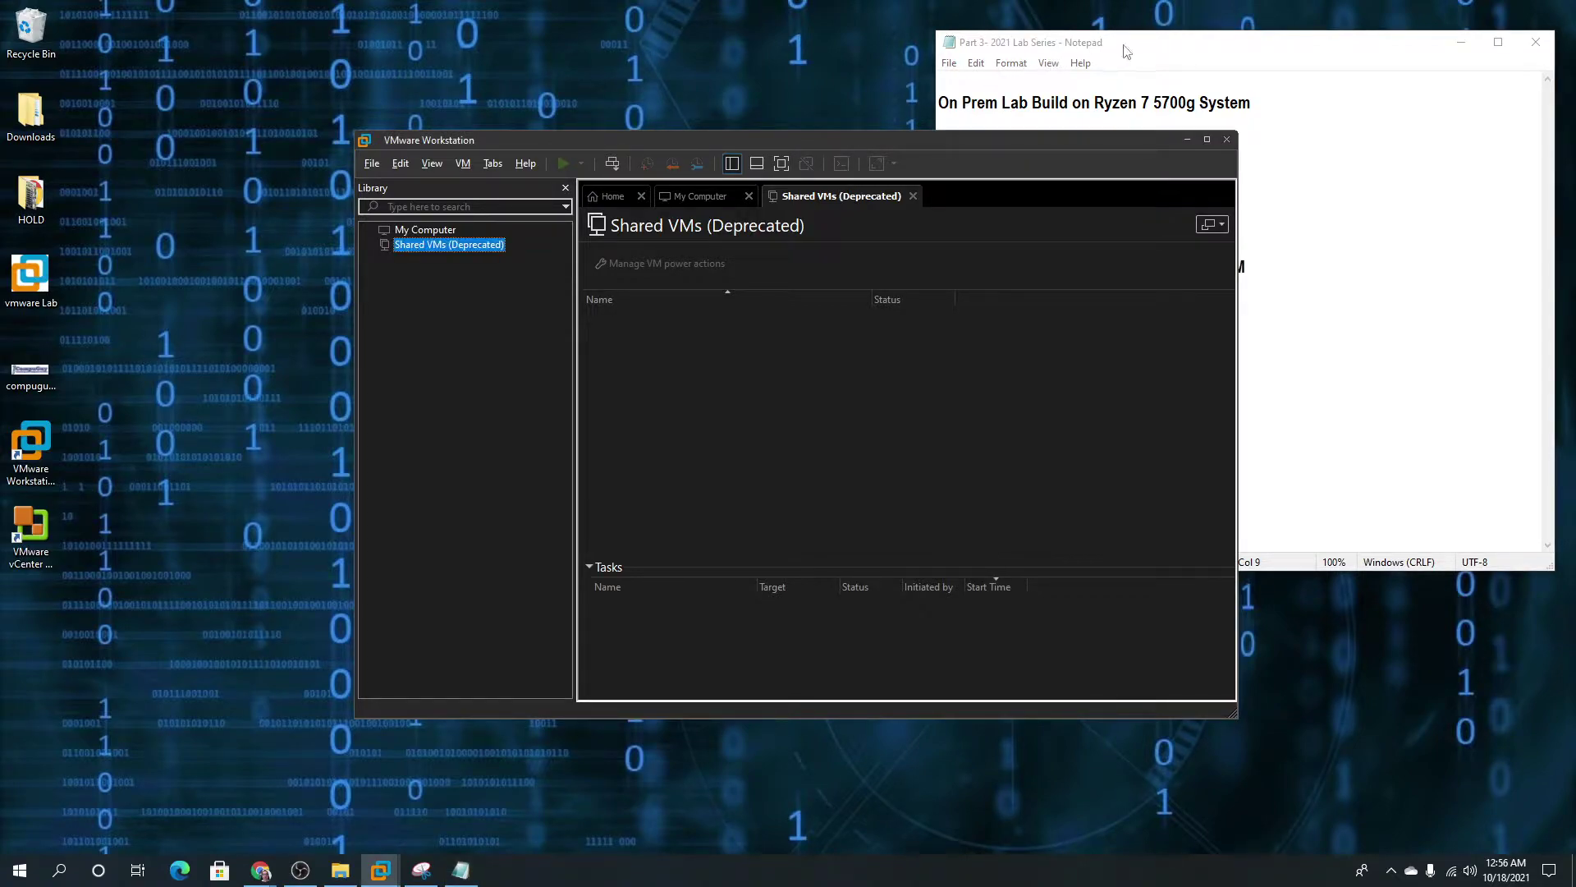
click(1461, 41)
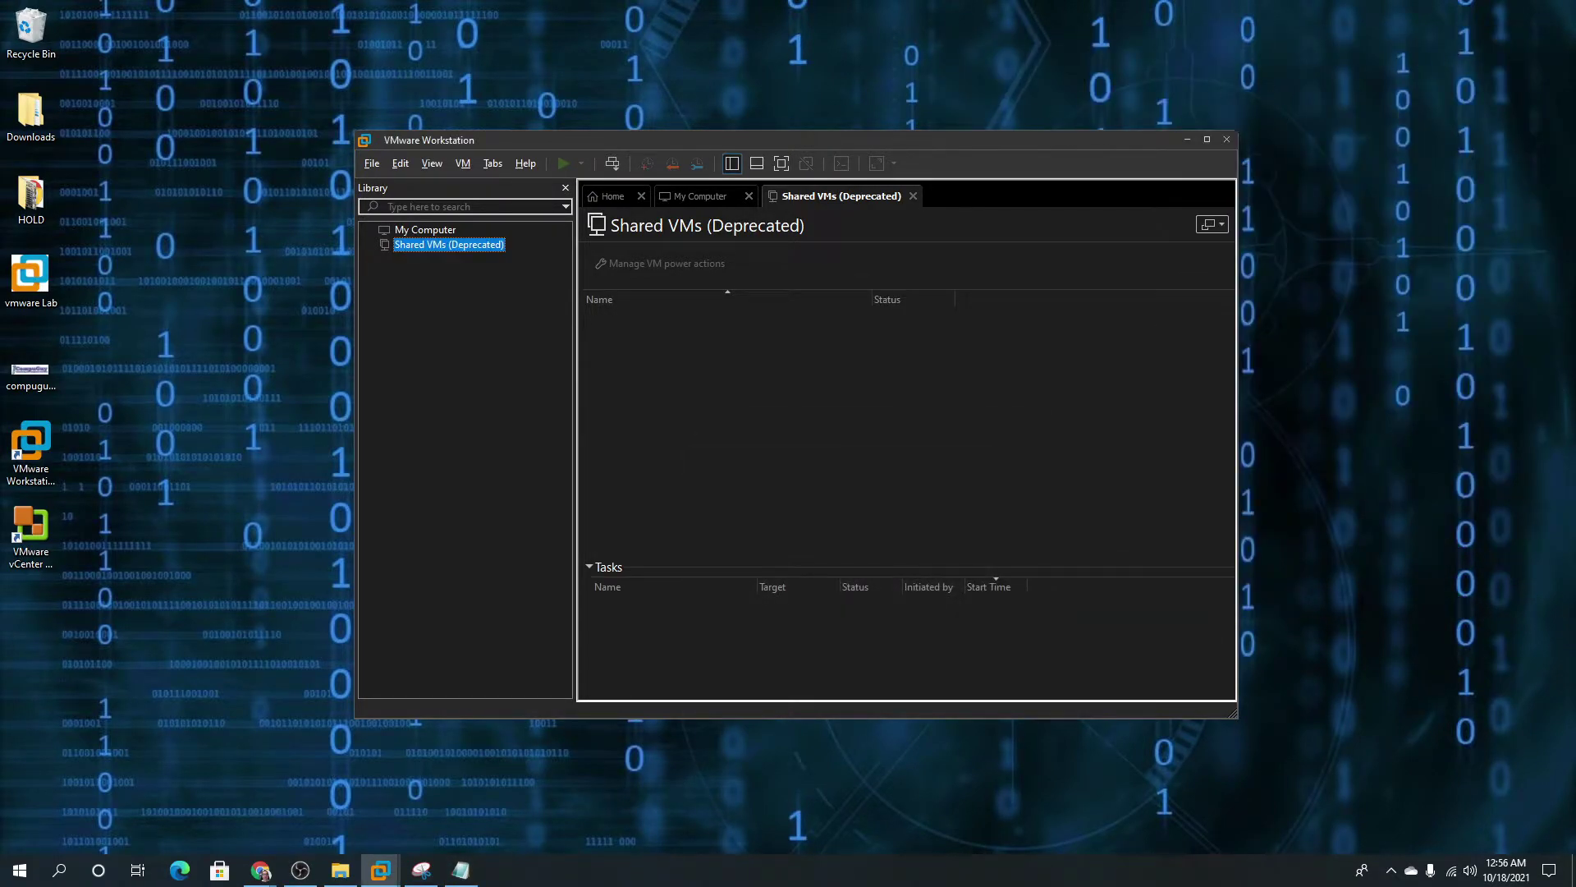
drag(1575, 16, 1019, 20)
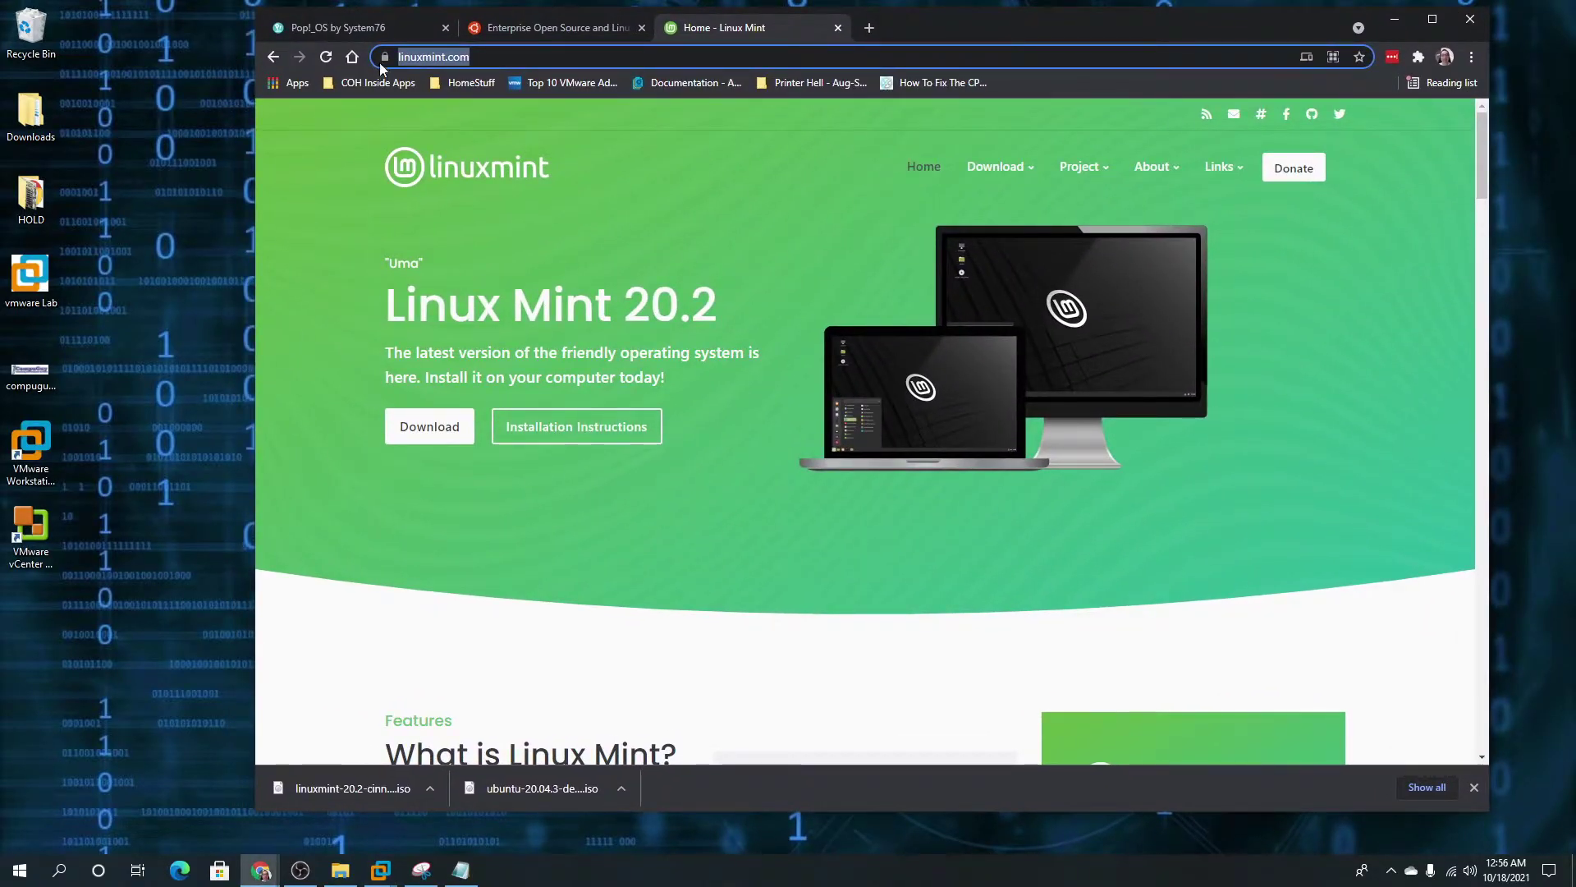
click(366, 29)
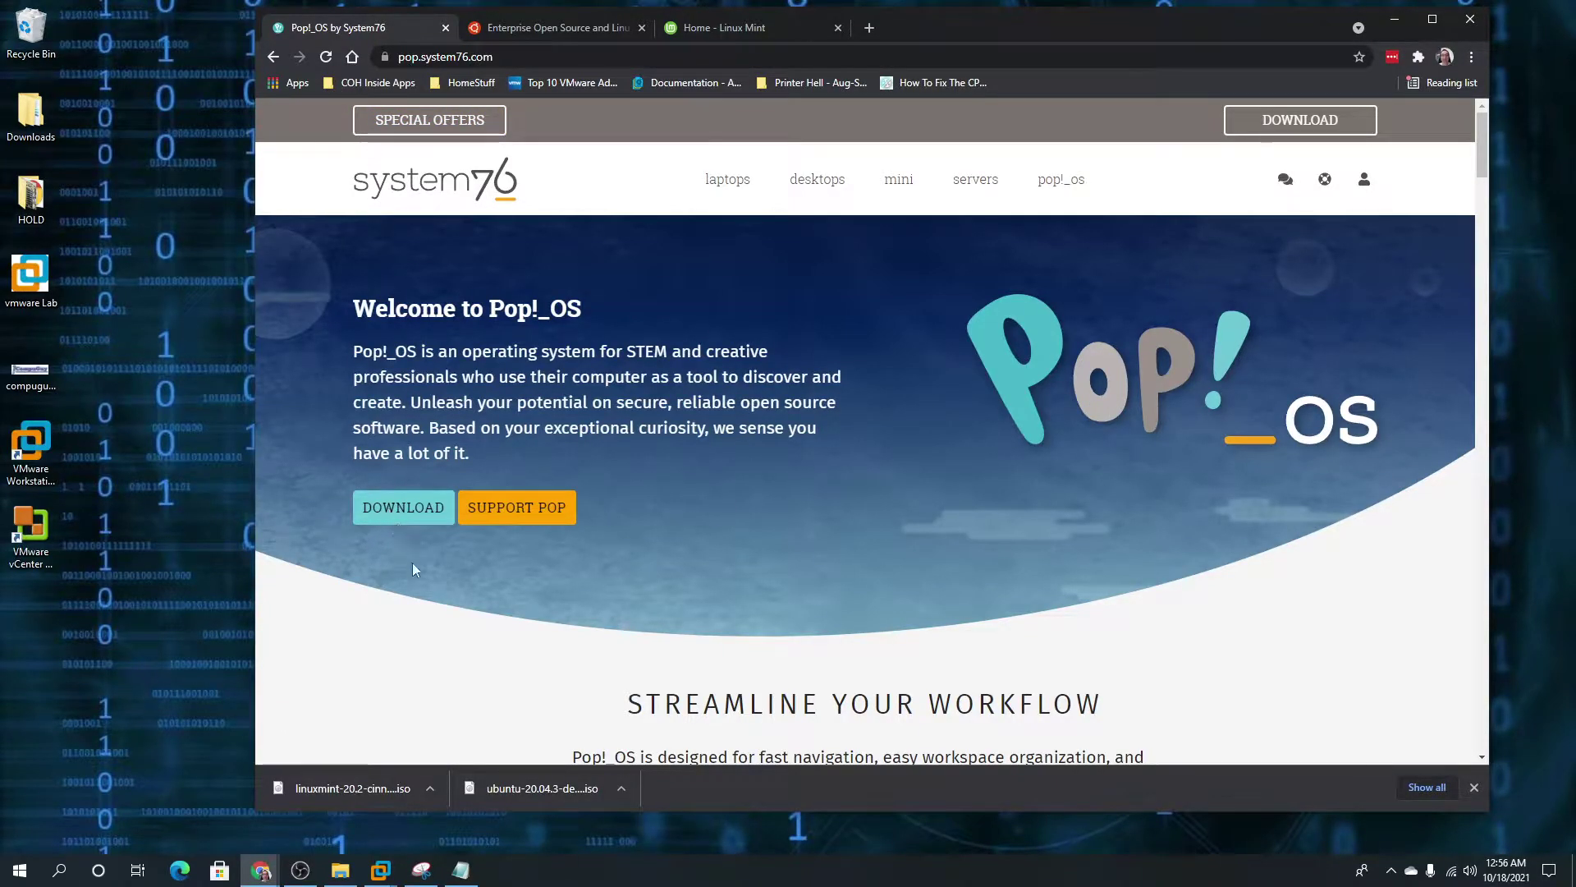
click(558, 27)
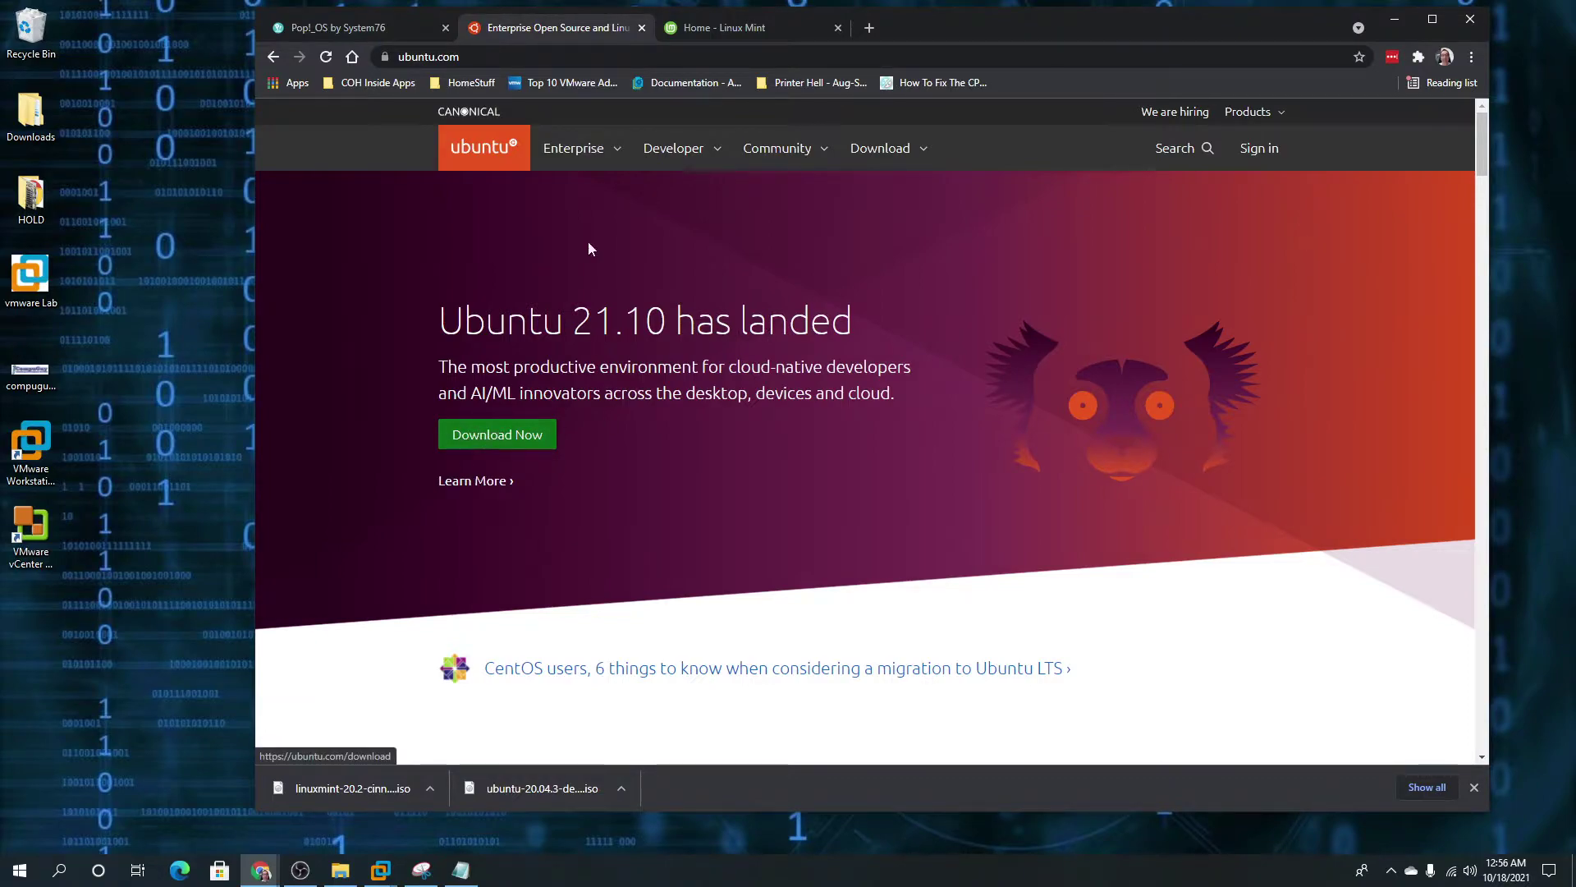
click(750, 29)
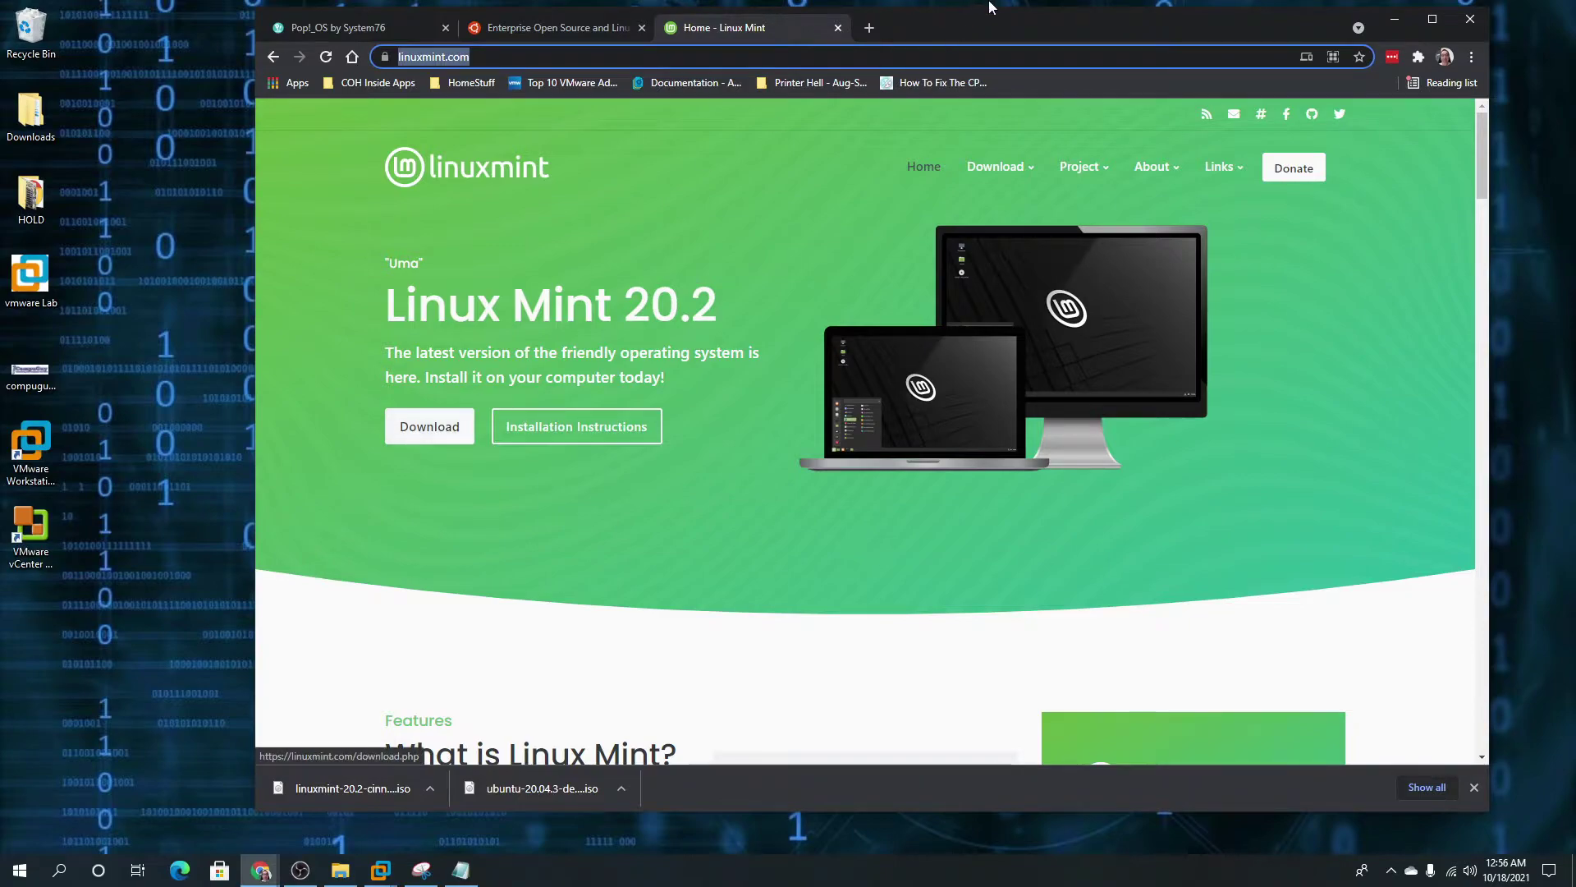
drag(949, 28, 1575, 46)
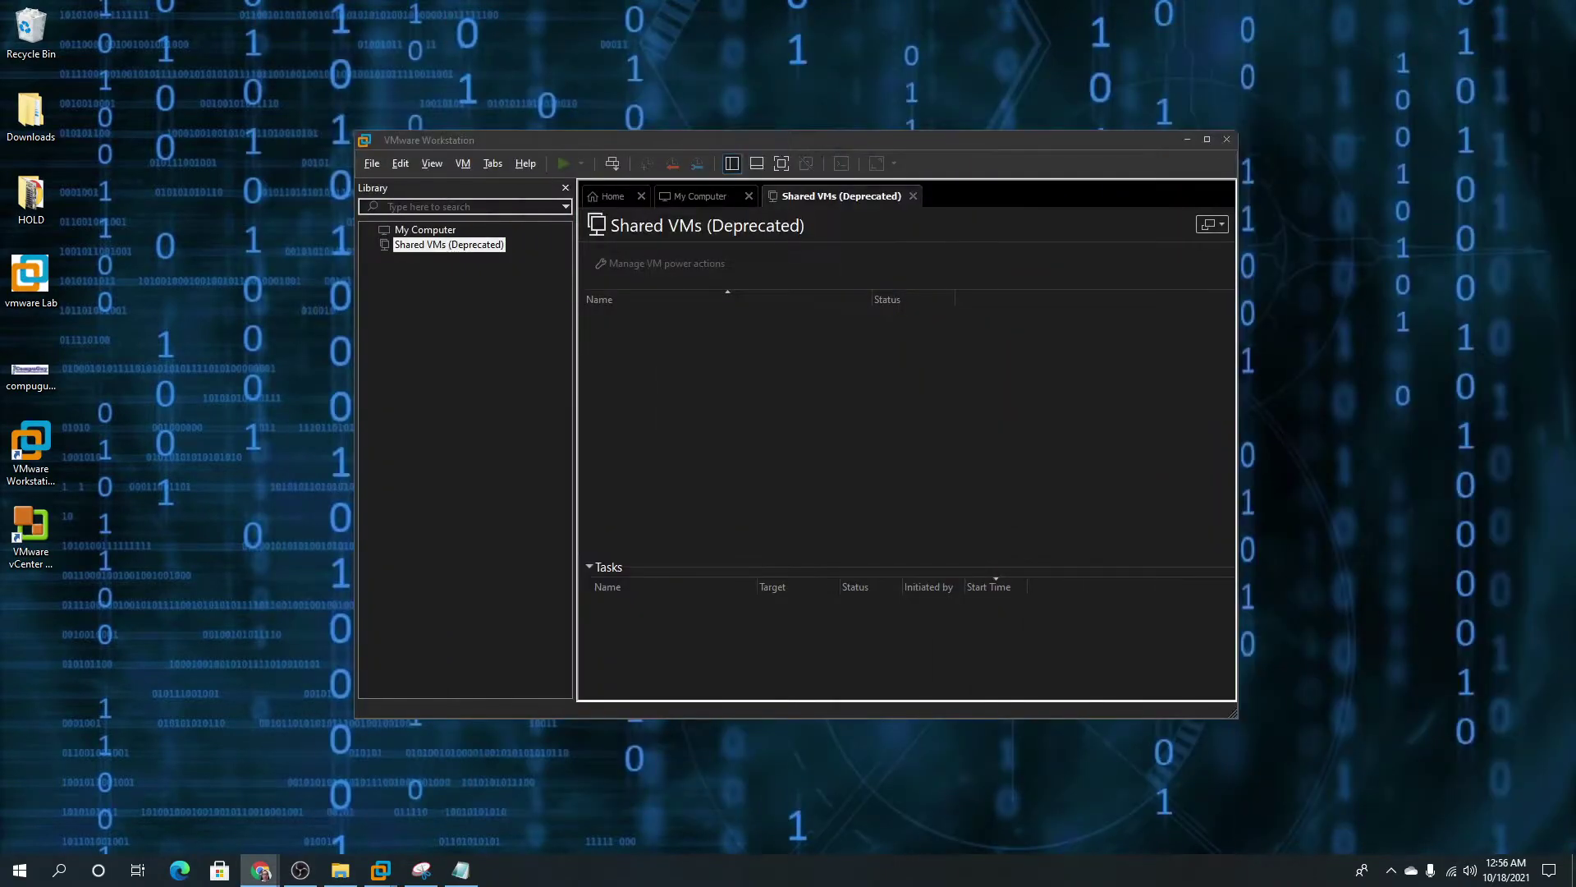
click(340, 871)
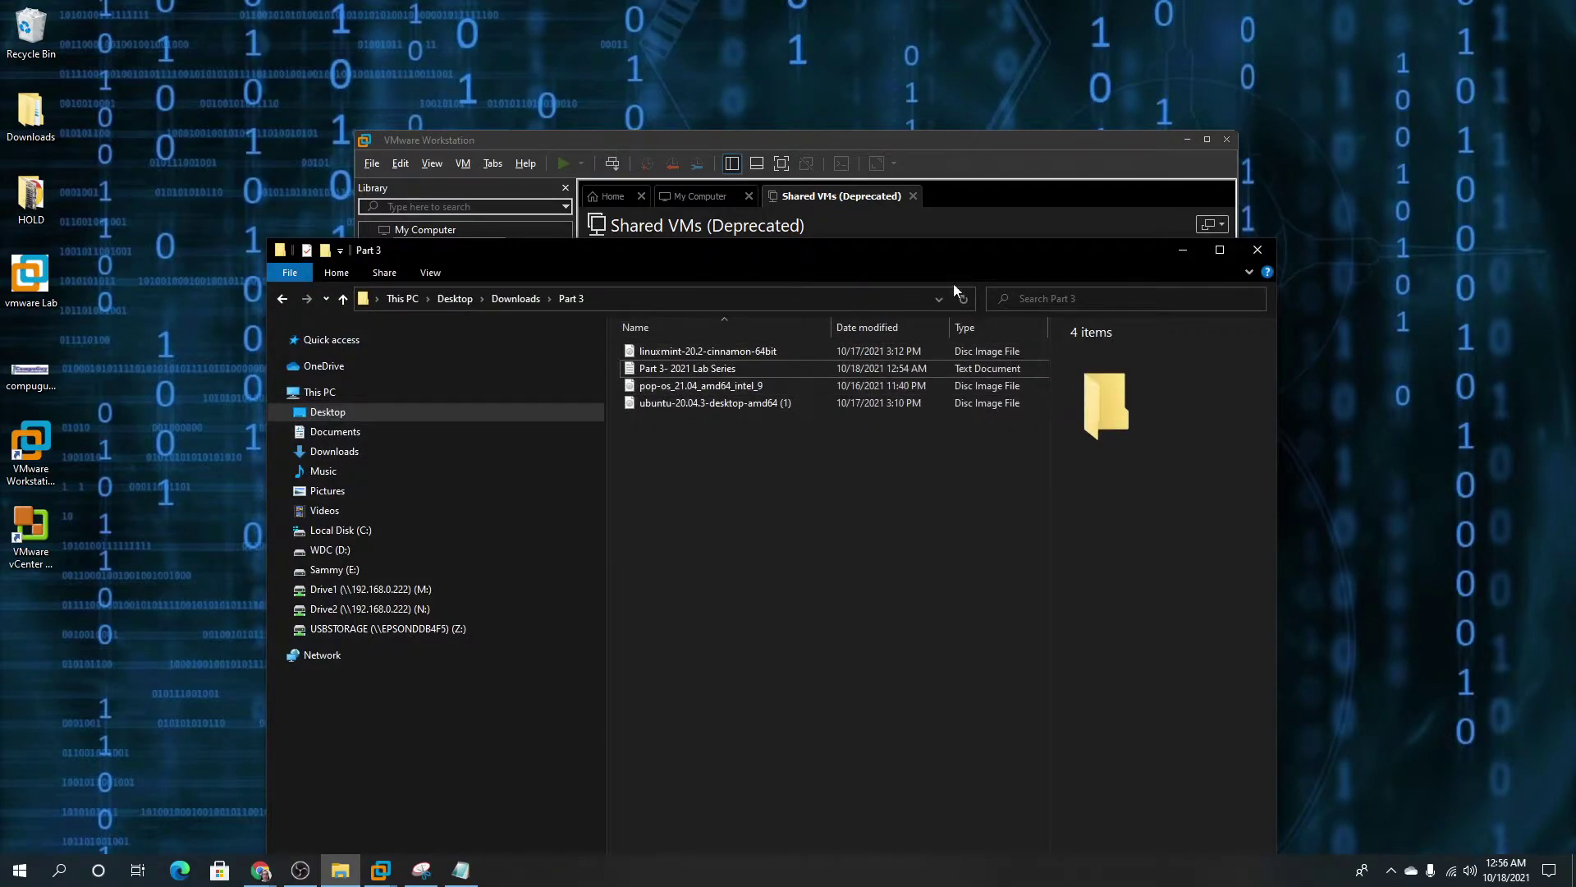
click(1184, 249)
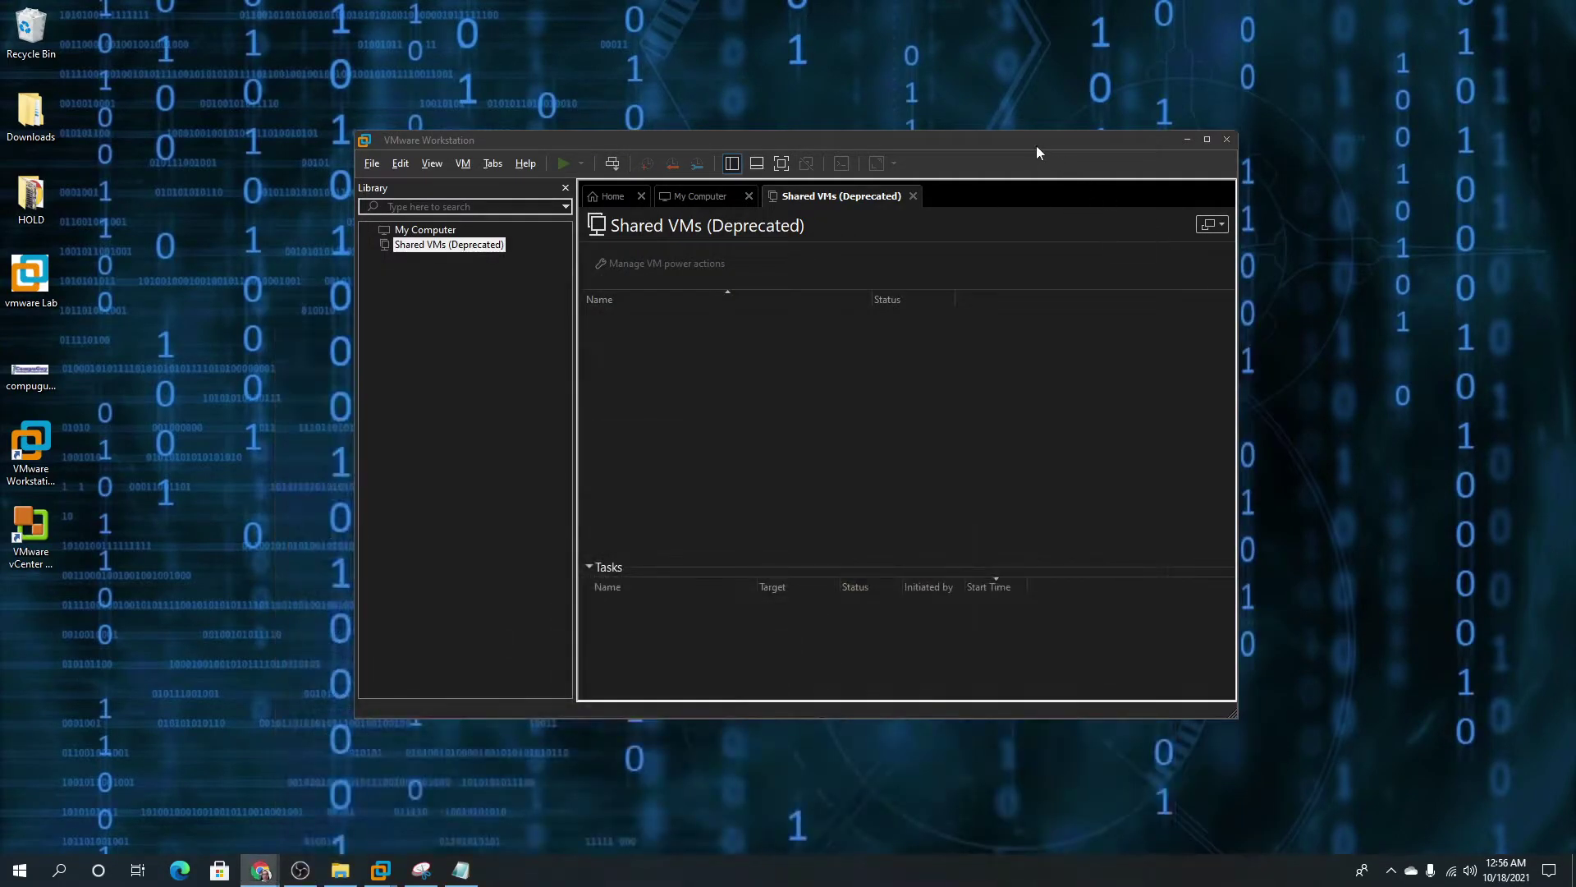
Start a custom virtual machine with Workstation 16.x compatibility, a blank hard disk and Linux Ubuntu 64-bit as guest system
drag(1036, 145, 1053, 111)
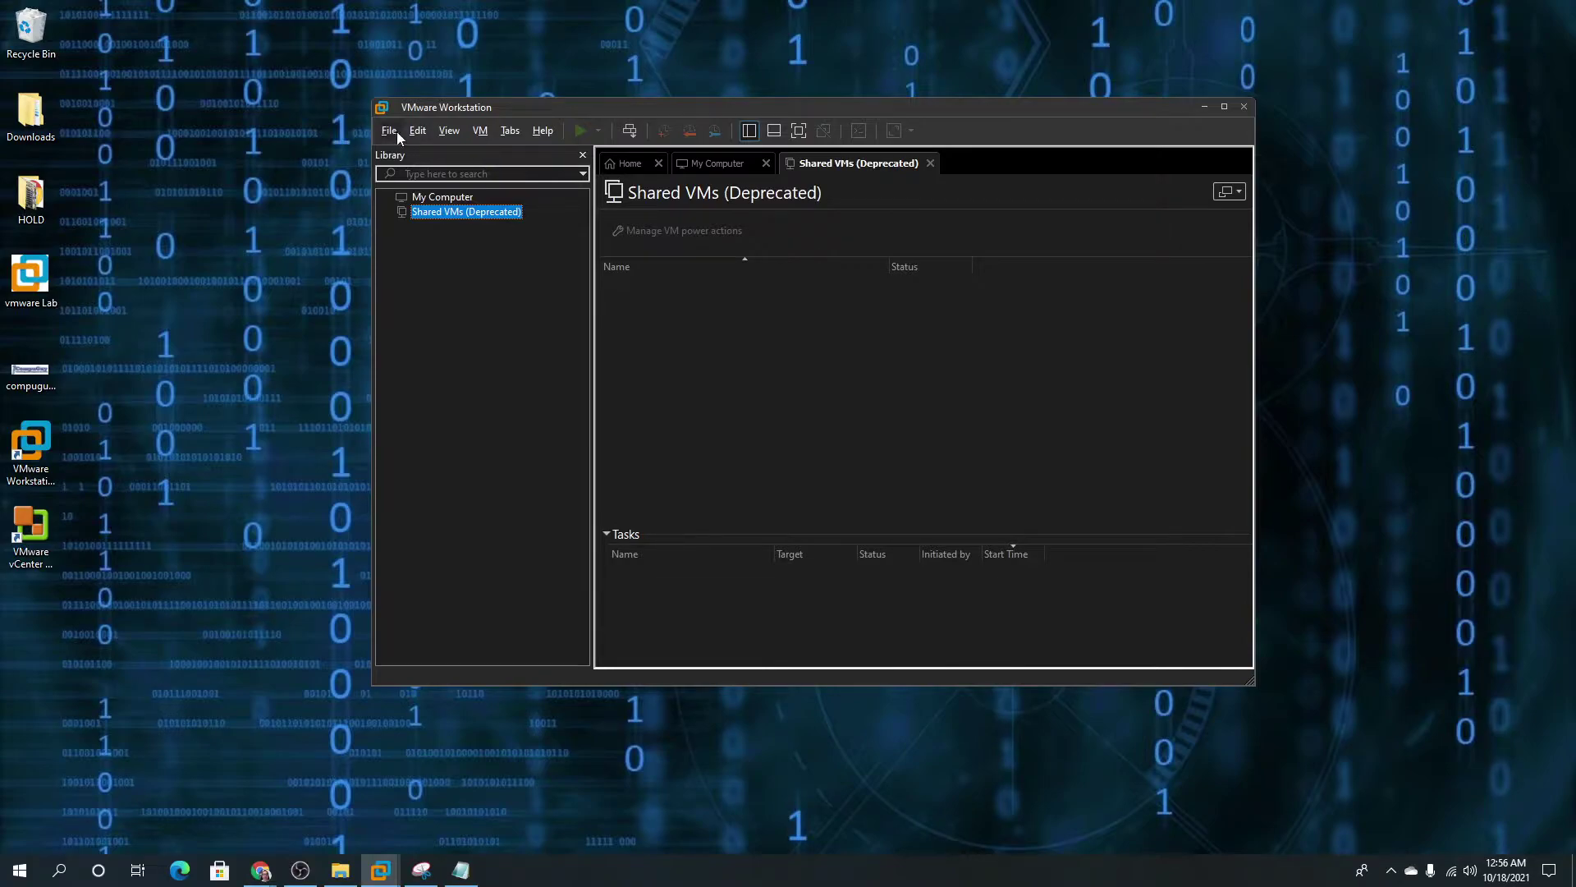
right_click(455, 245)
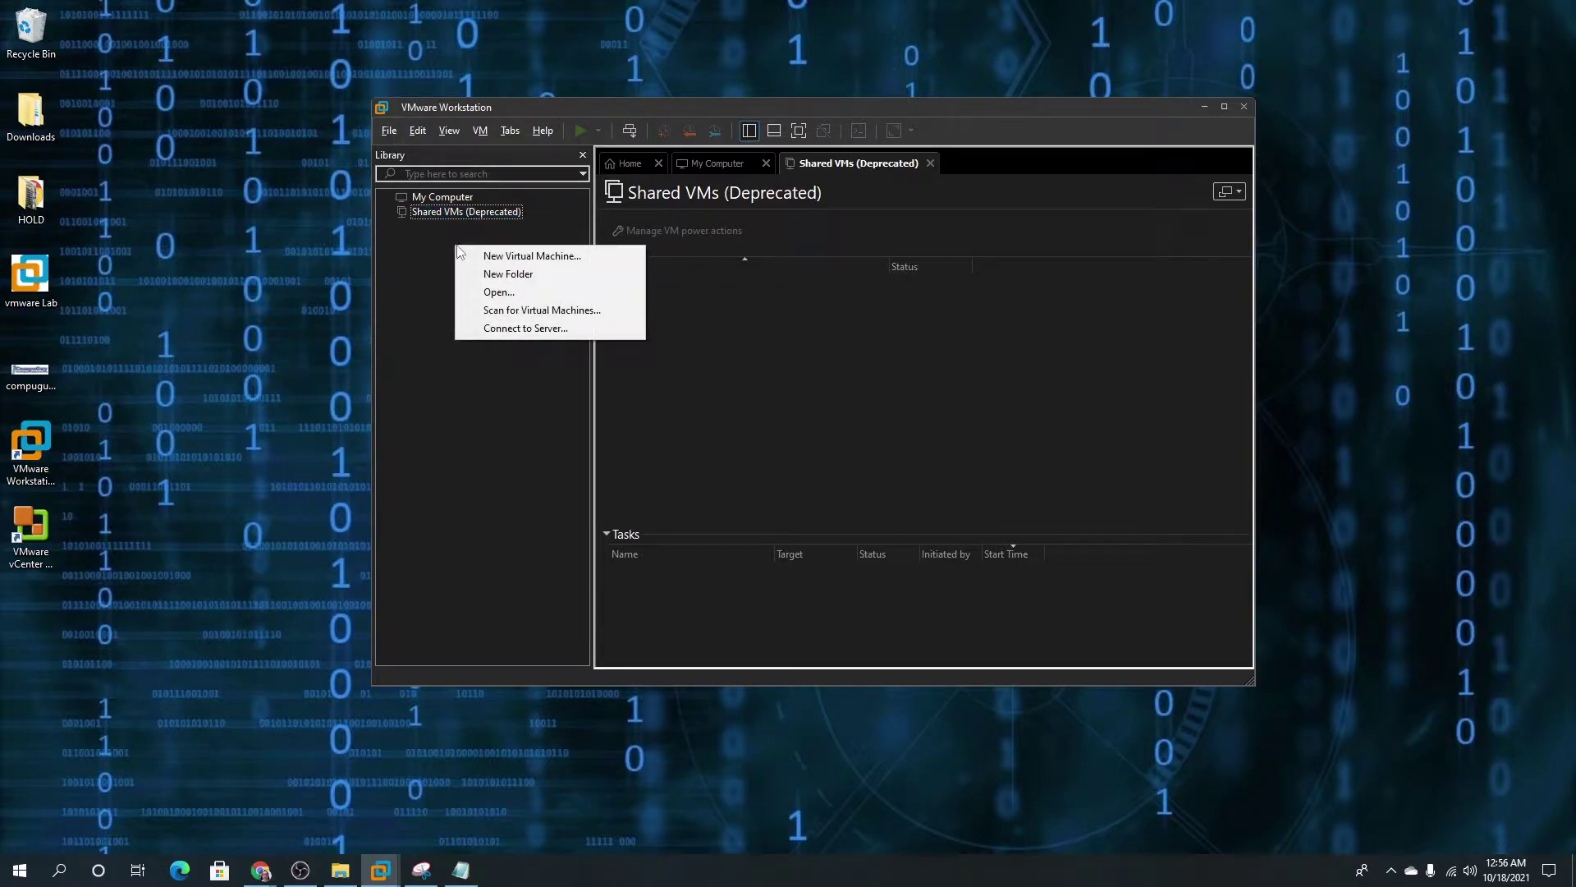
click(506, 257)
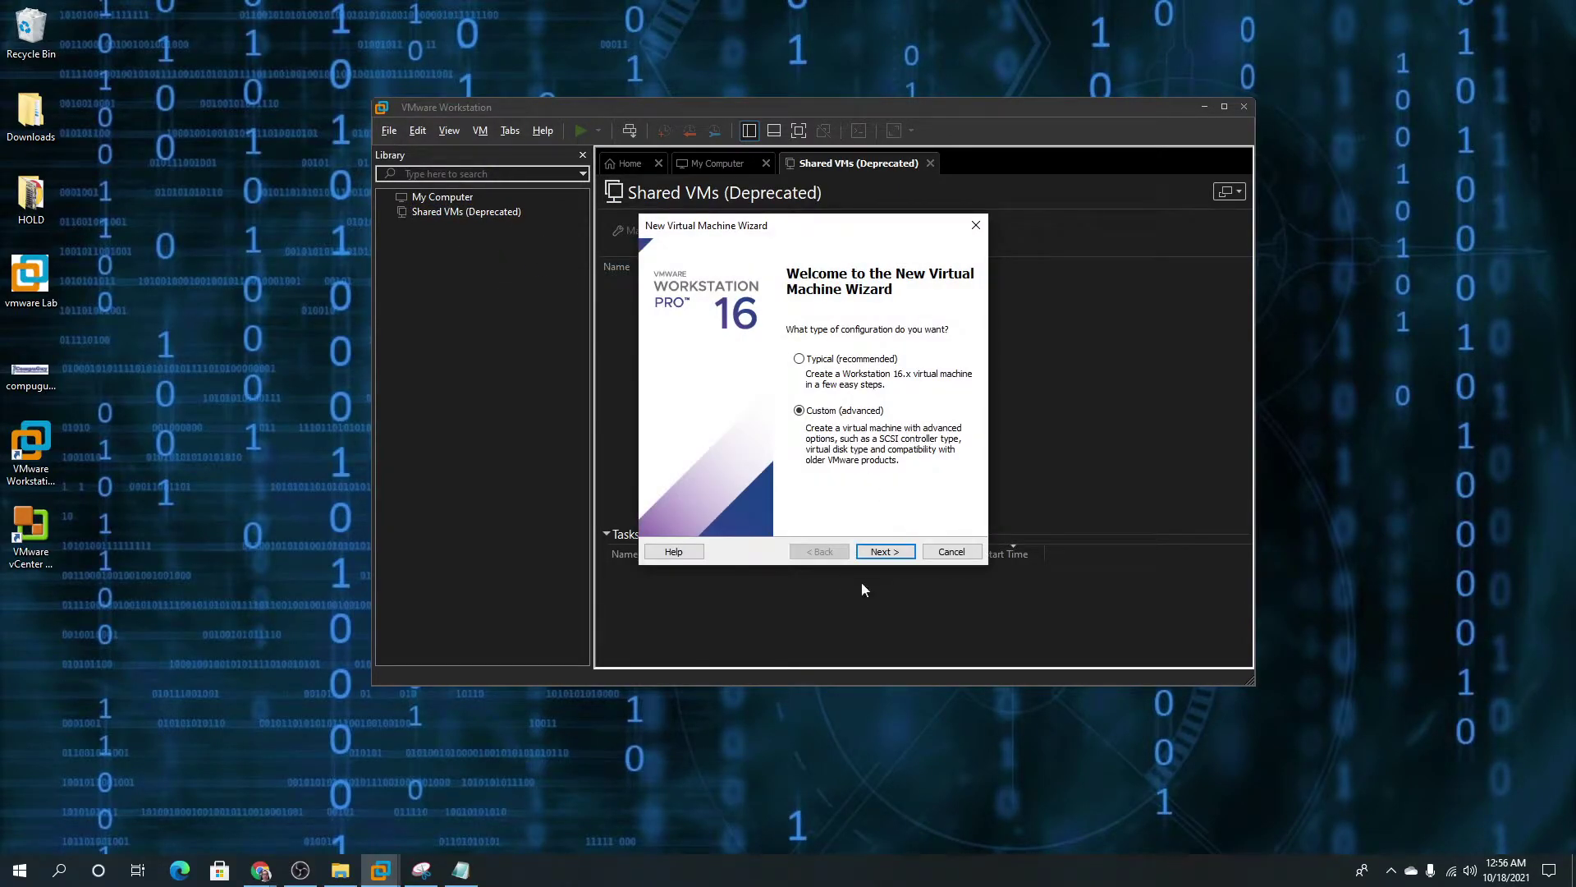
click(883, 551)
click(880, 550)
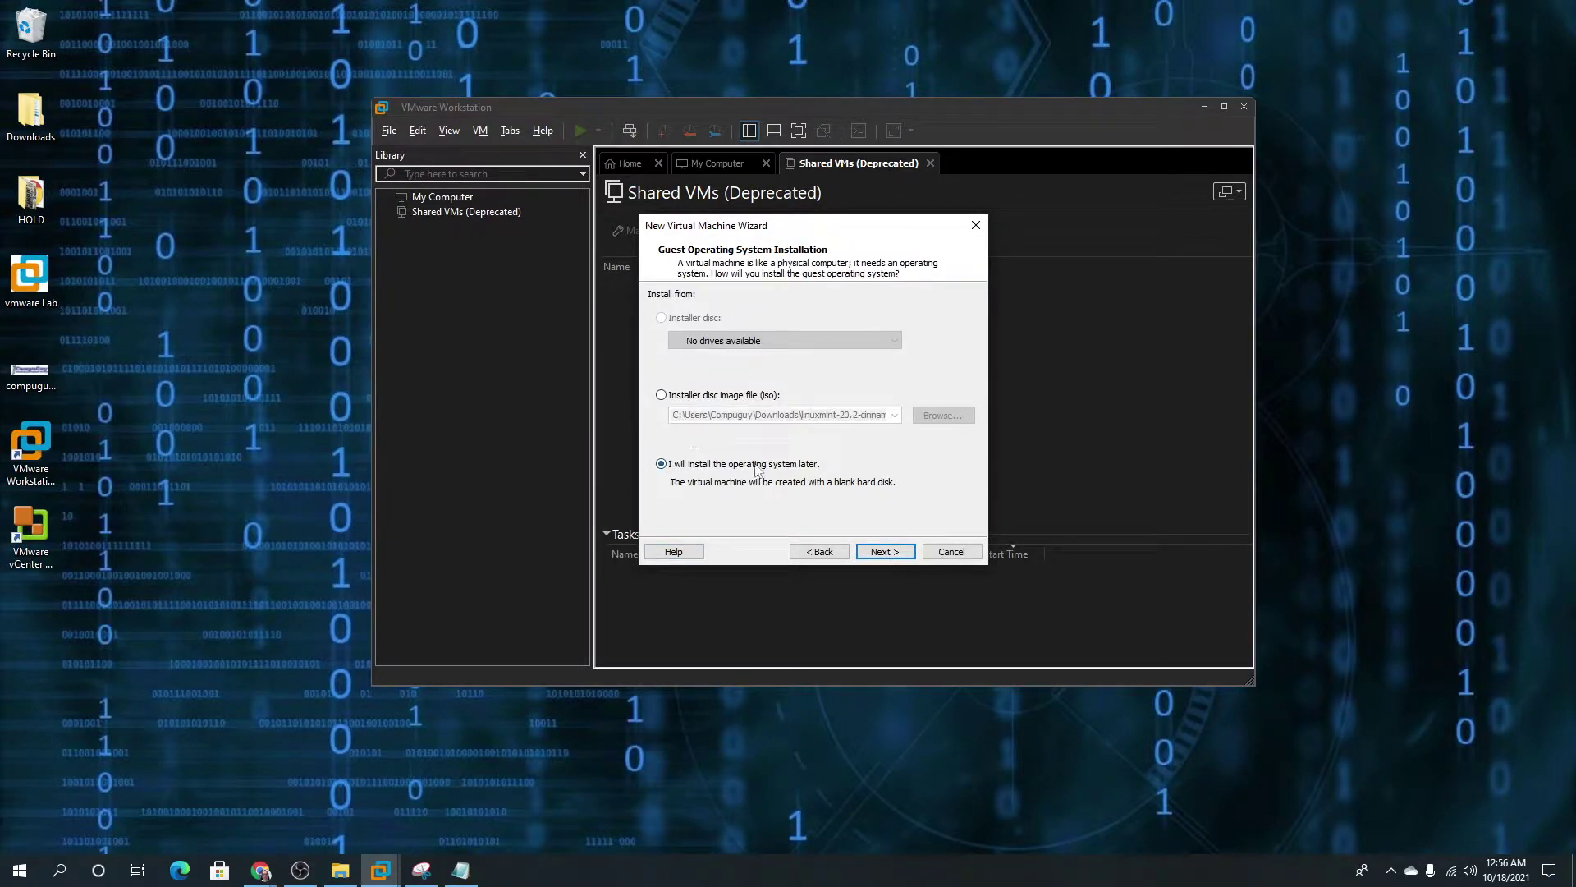
click(884, 552)
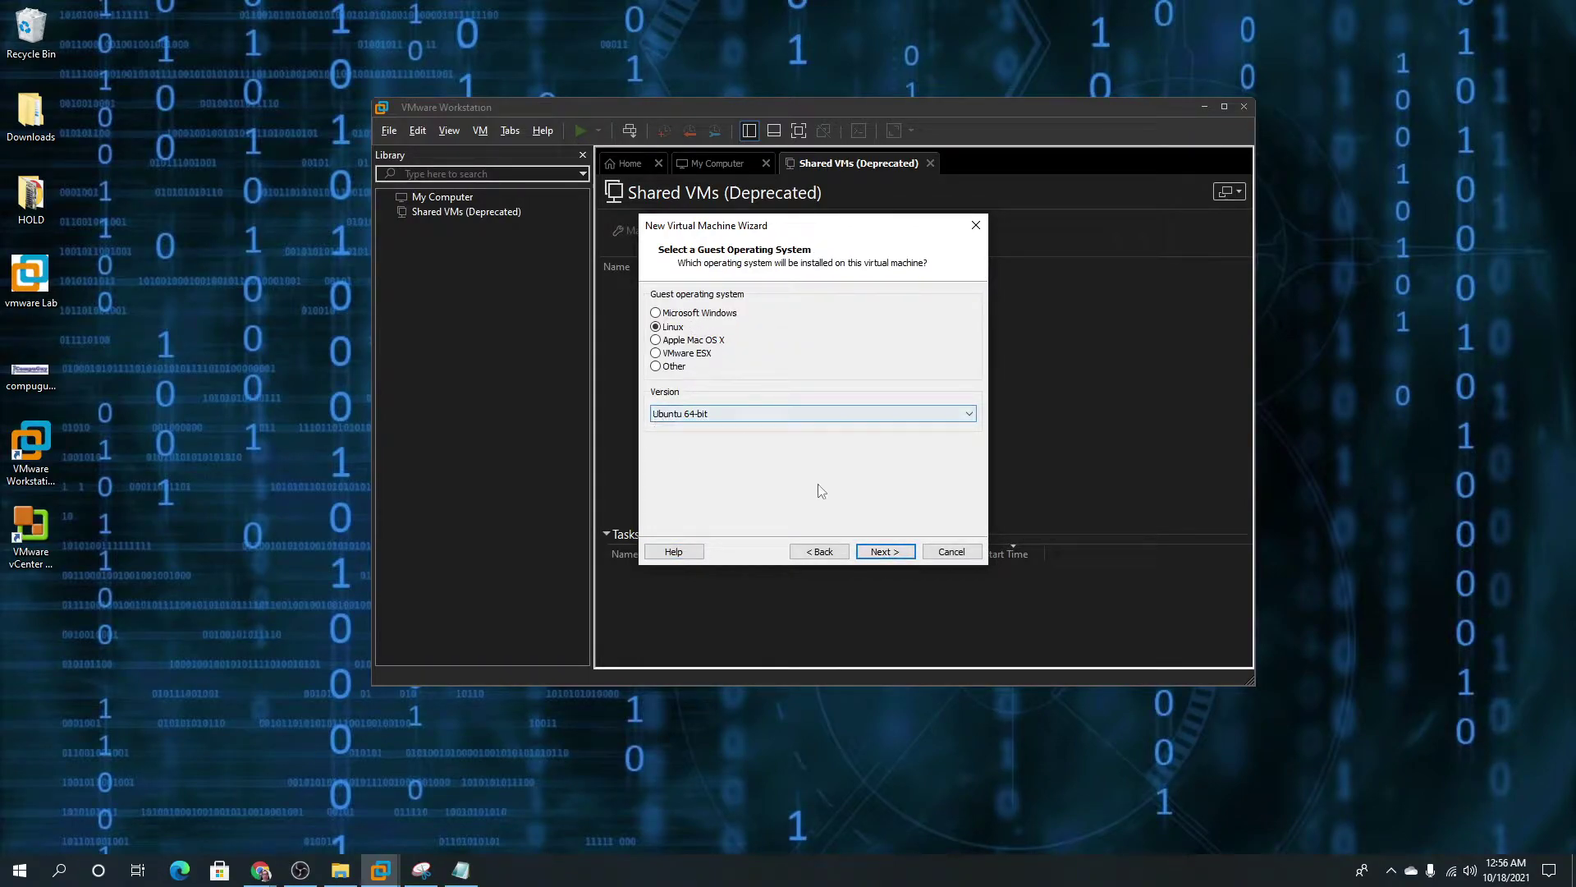
click(875, 561)
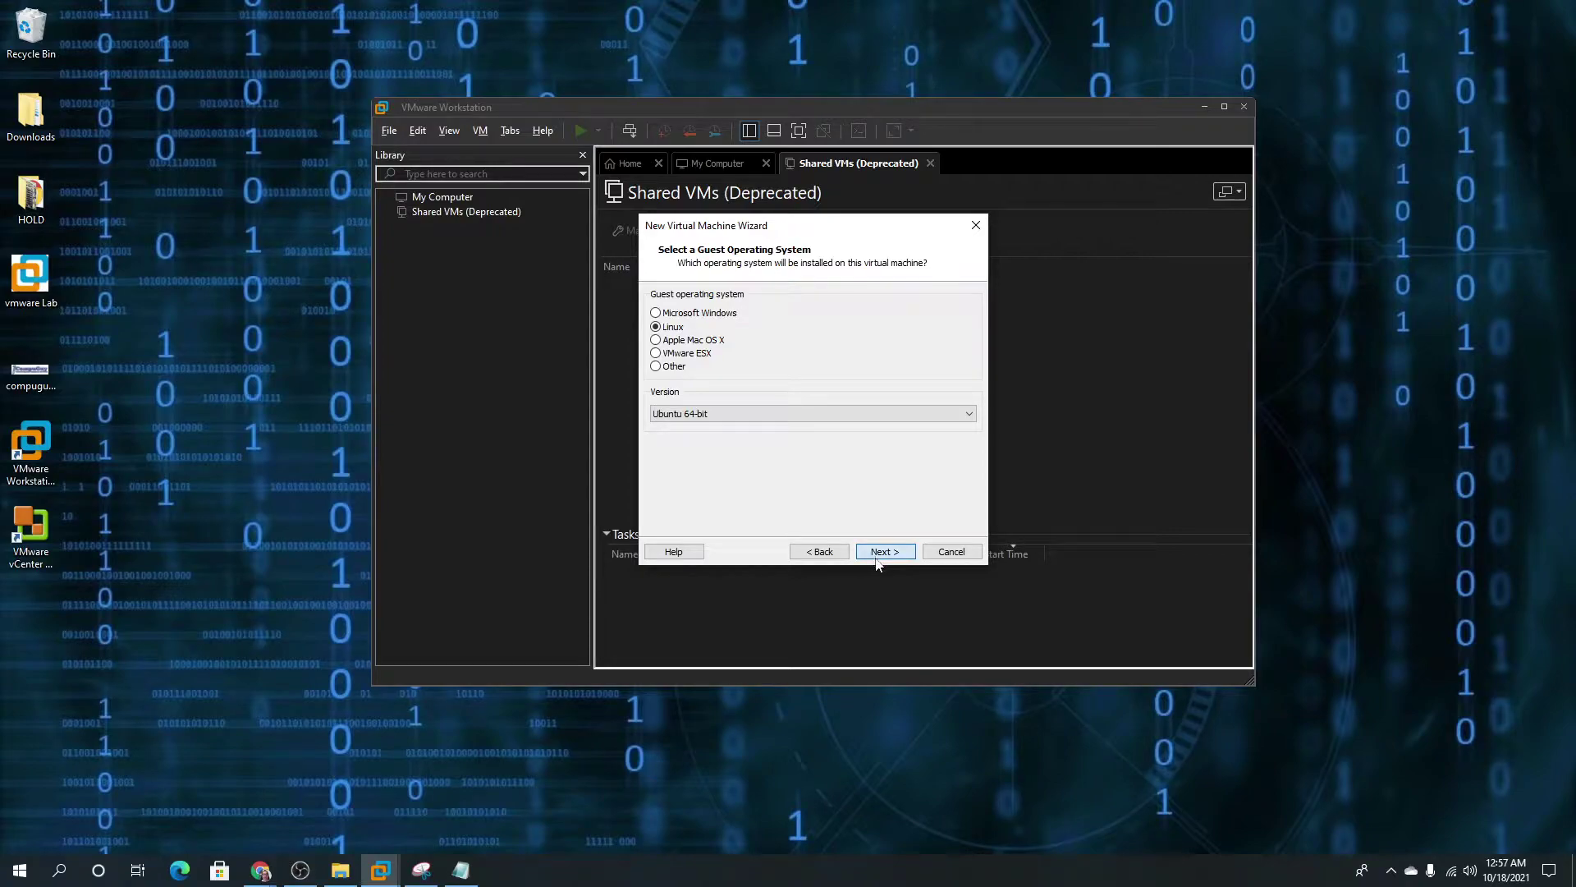
click(877, 551)
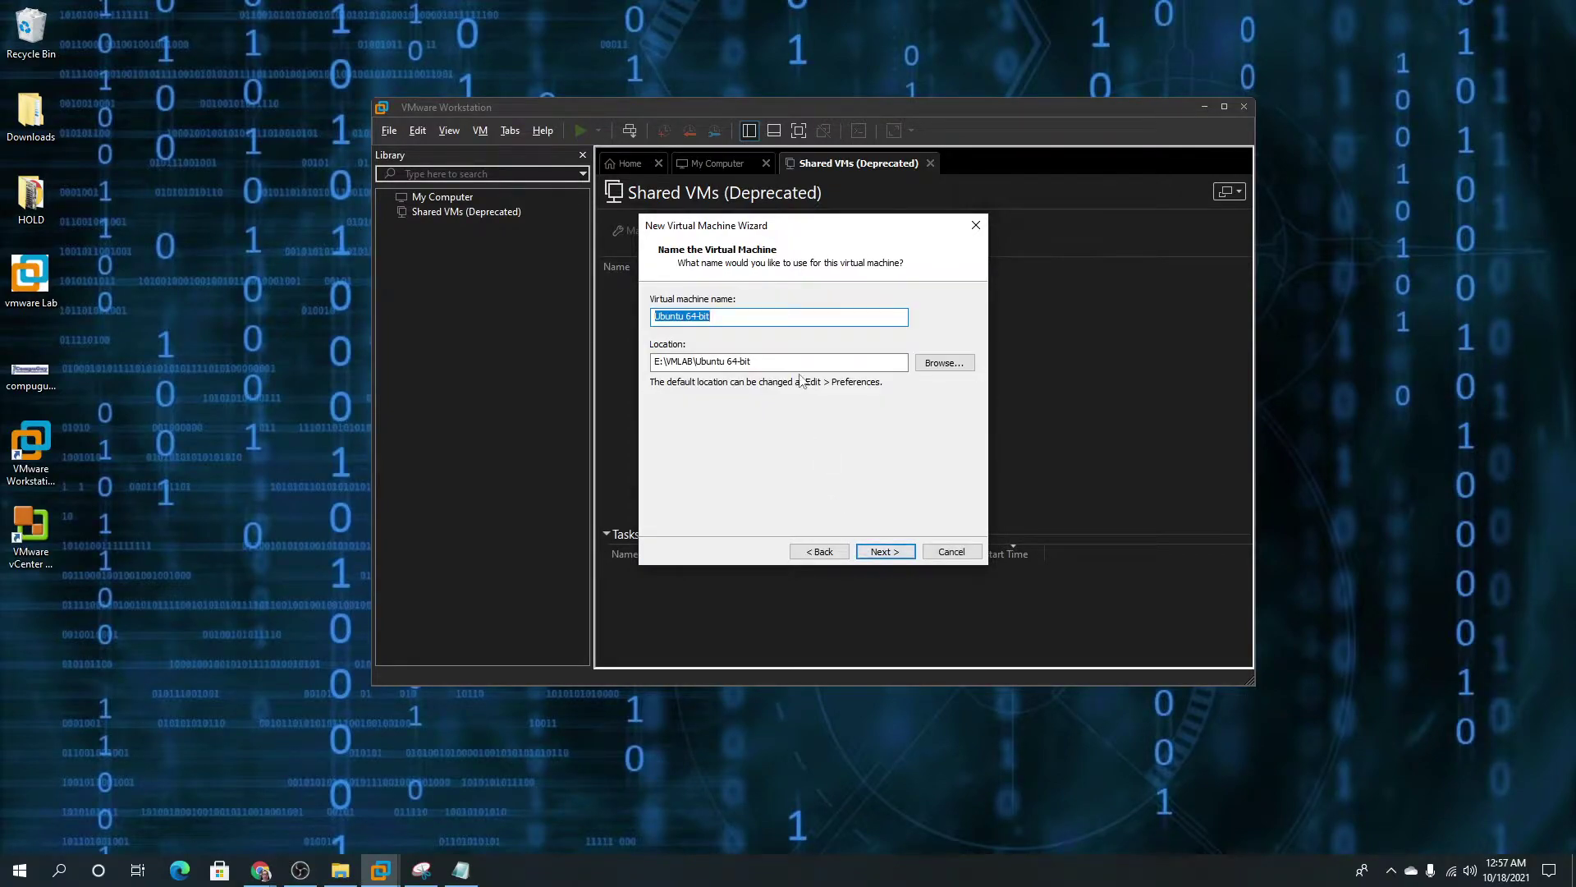
Name the virtual machine PopOS and accept 2 processor cores, 4096 MB of memory and NAT networking
text(PopOS)
click(884, 552)
click(883, 552)
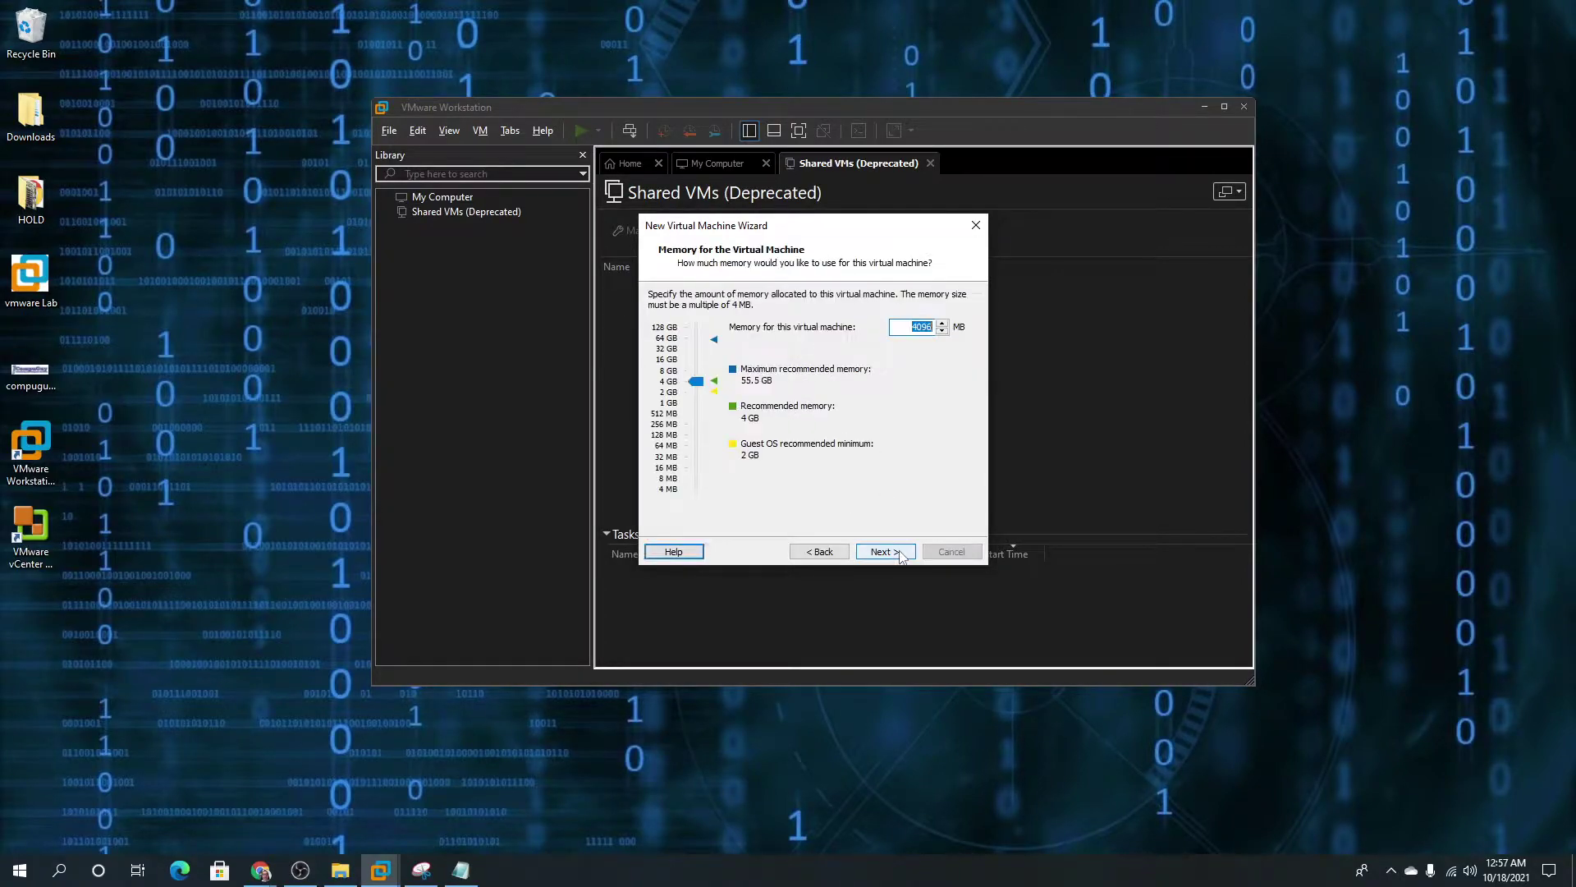
click(900, 555)
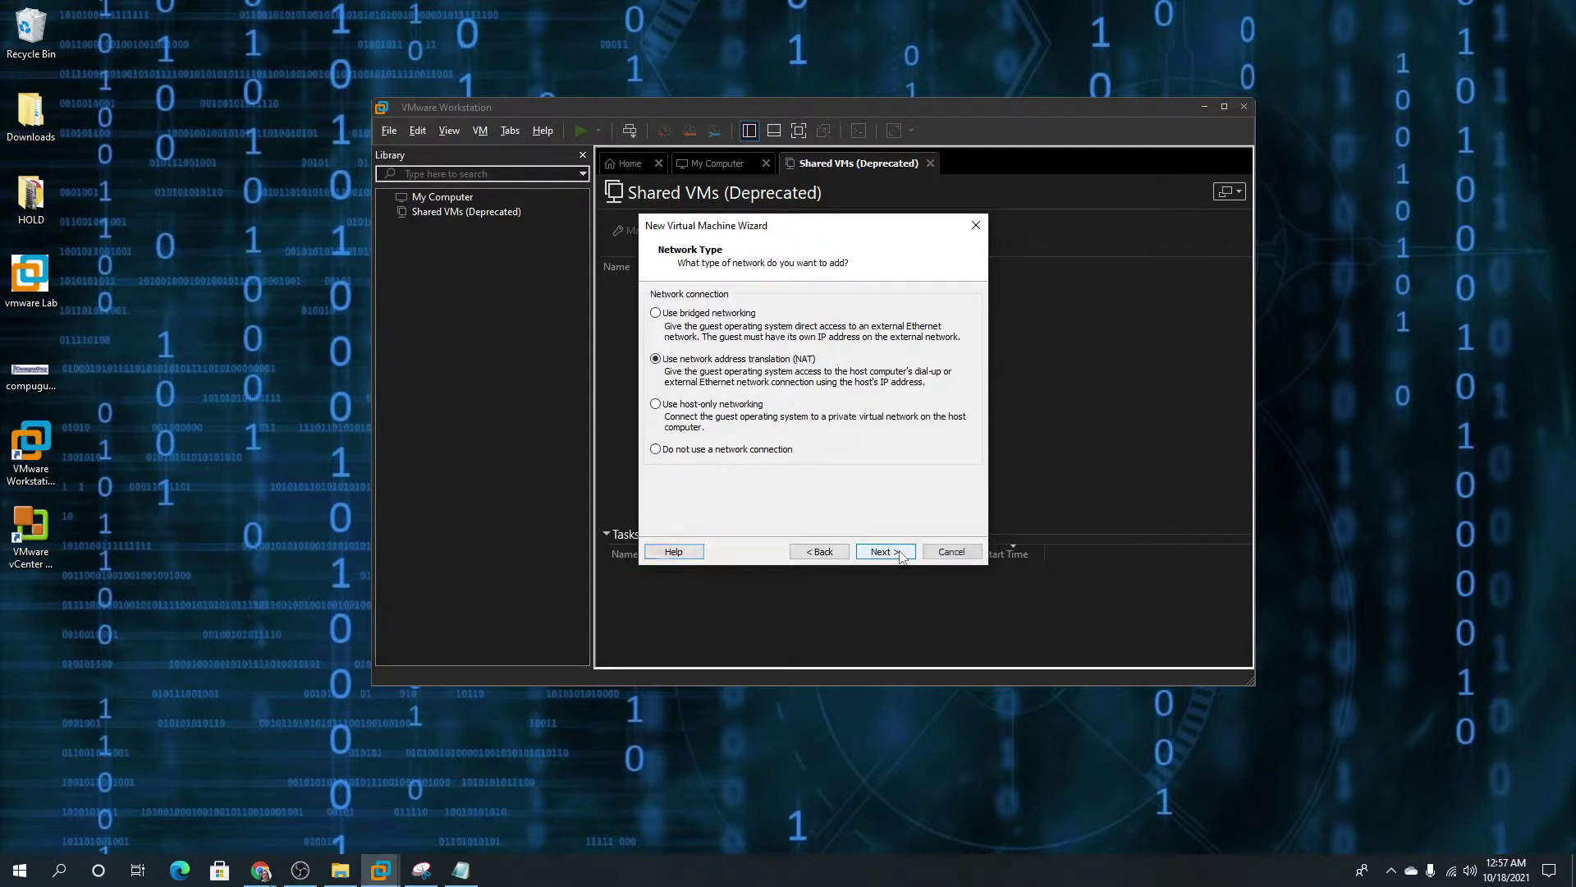
click(900, 555)
Accept the recommended controller and a new 20 GB split virtual disk stored as PopOS.vmdk, and create the machine
click(884, 552)
click(883, 552)
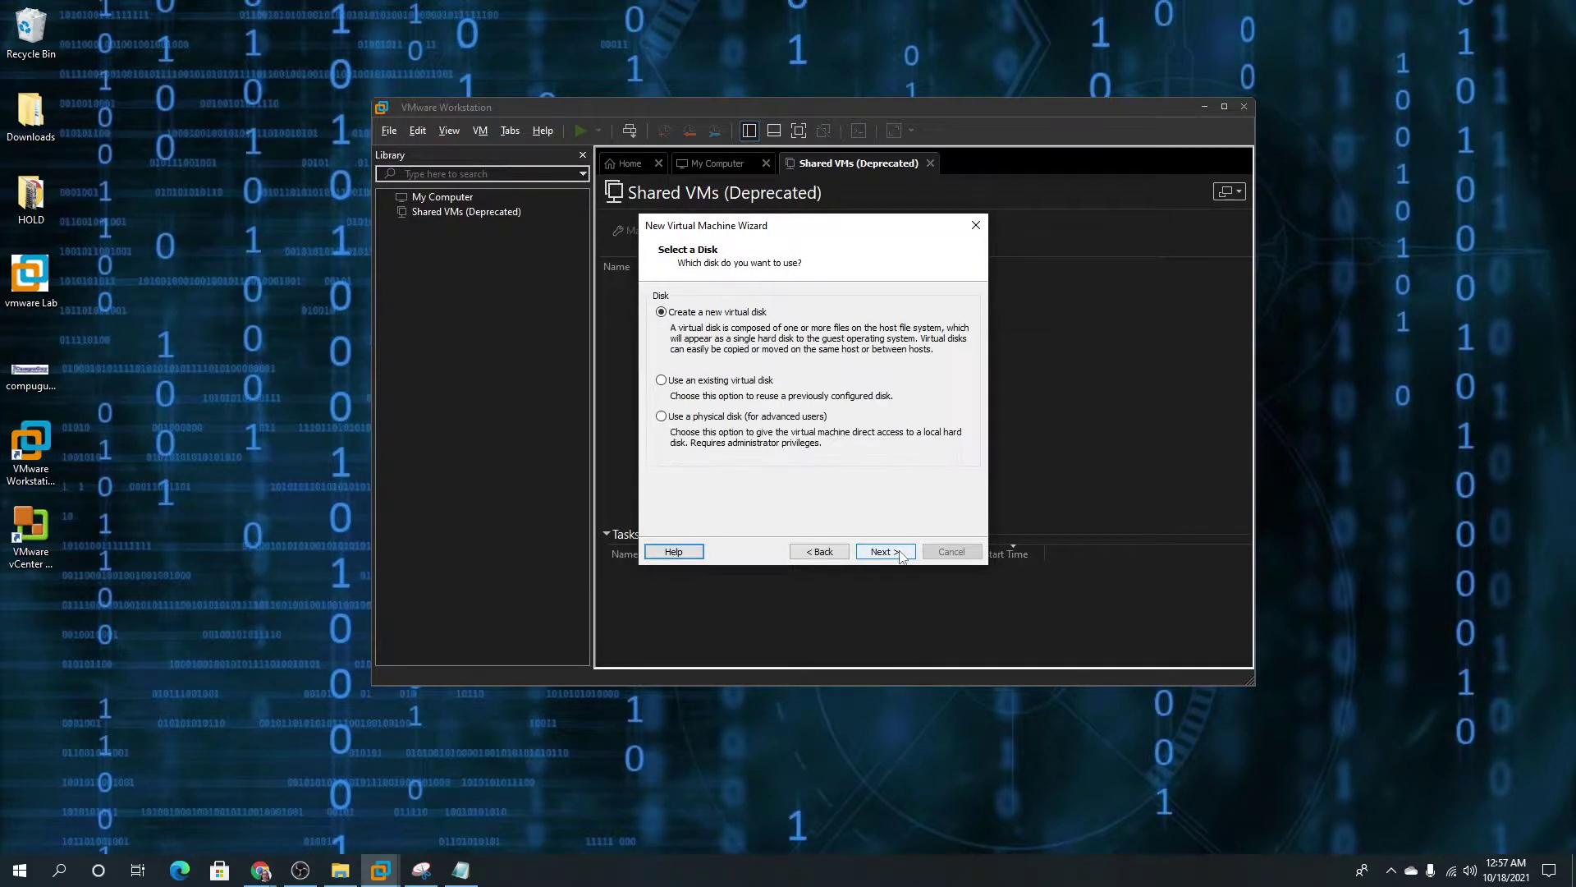
click(884, 552)
click(900, 556)
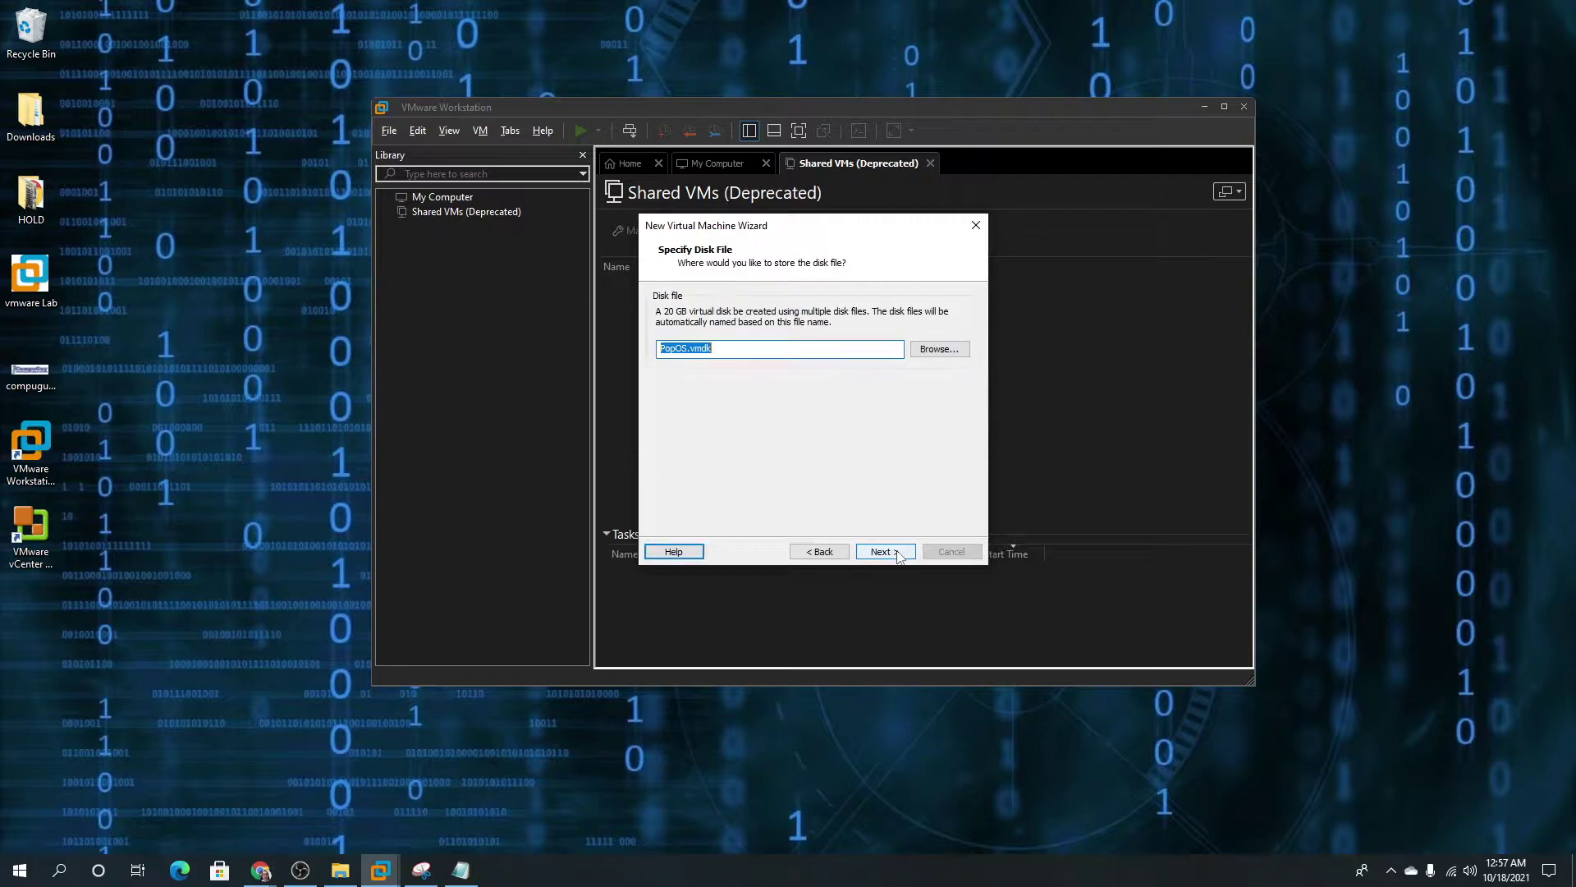
click(899, 556)
click(898, 551)
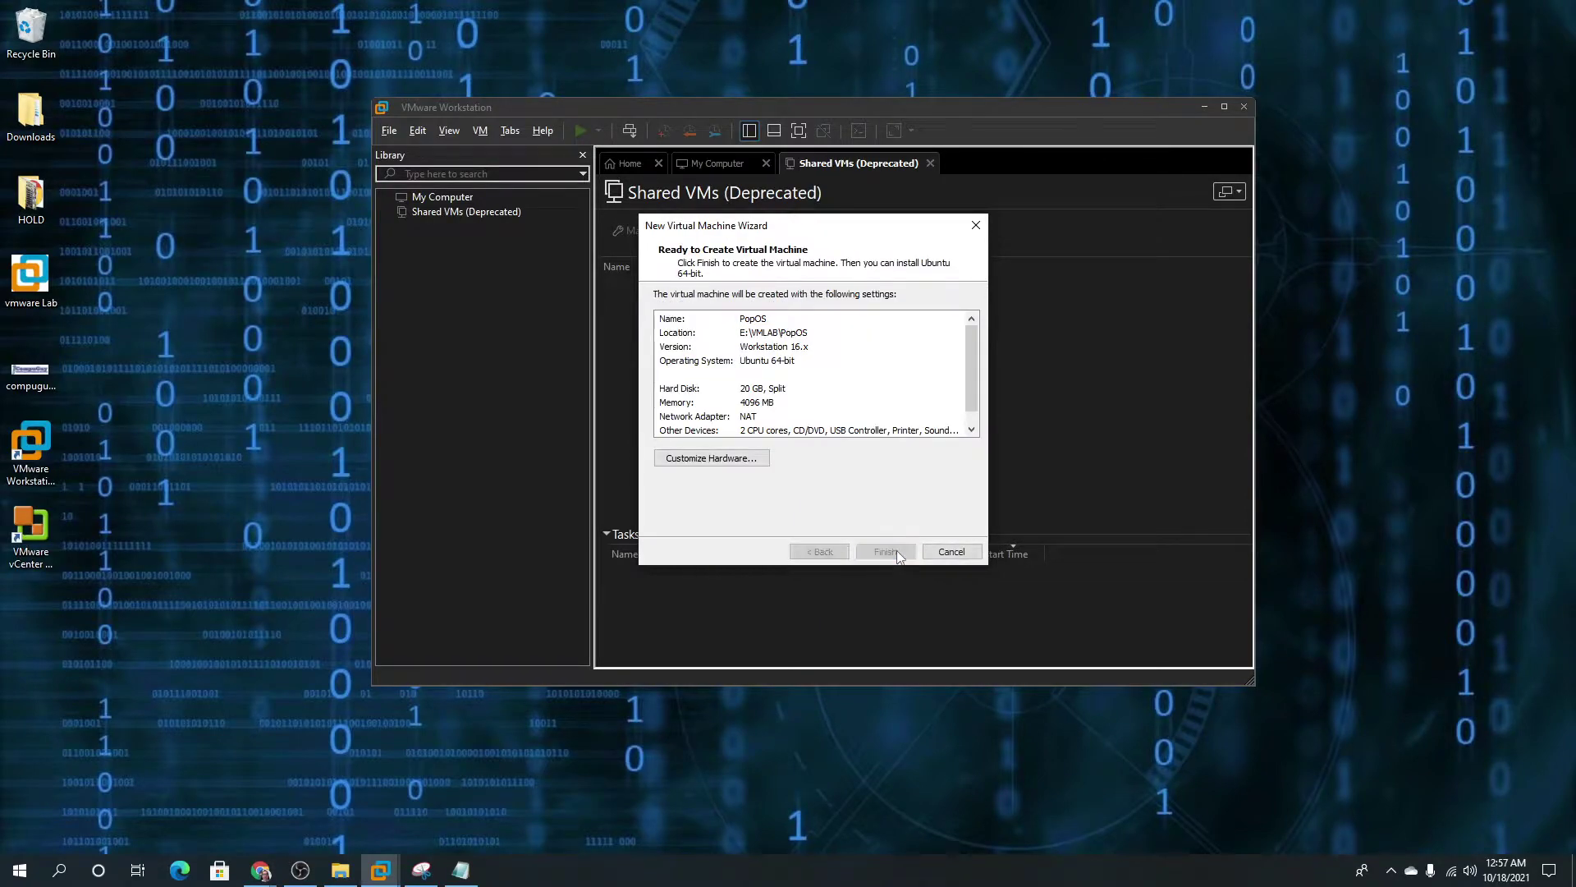
Start a second custom virtual machine with Workstation 16.x compatibility, a blank hard disk and the Linux Ubuntu 64-bit guest
right_click(444, 289)
click(499, 300)
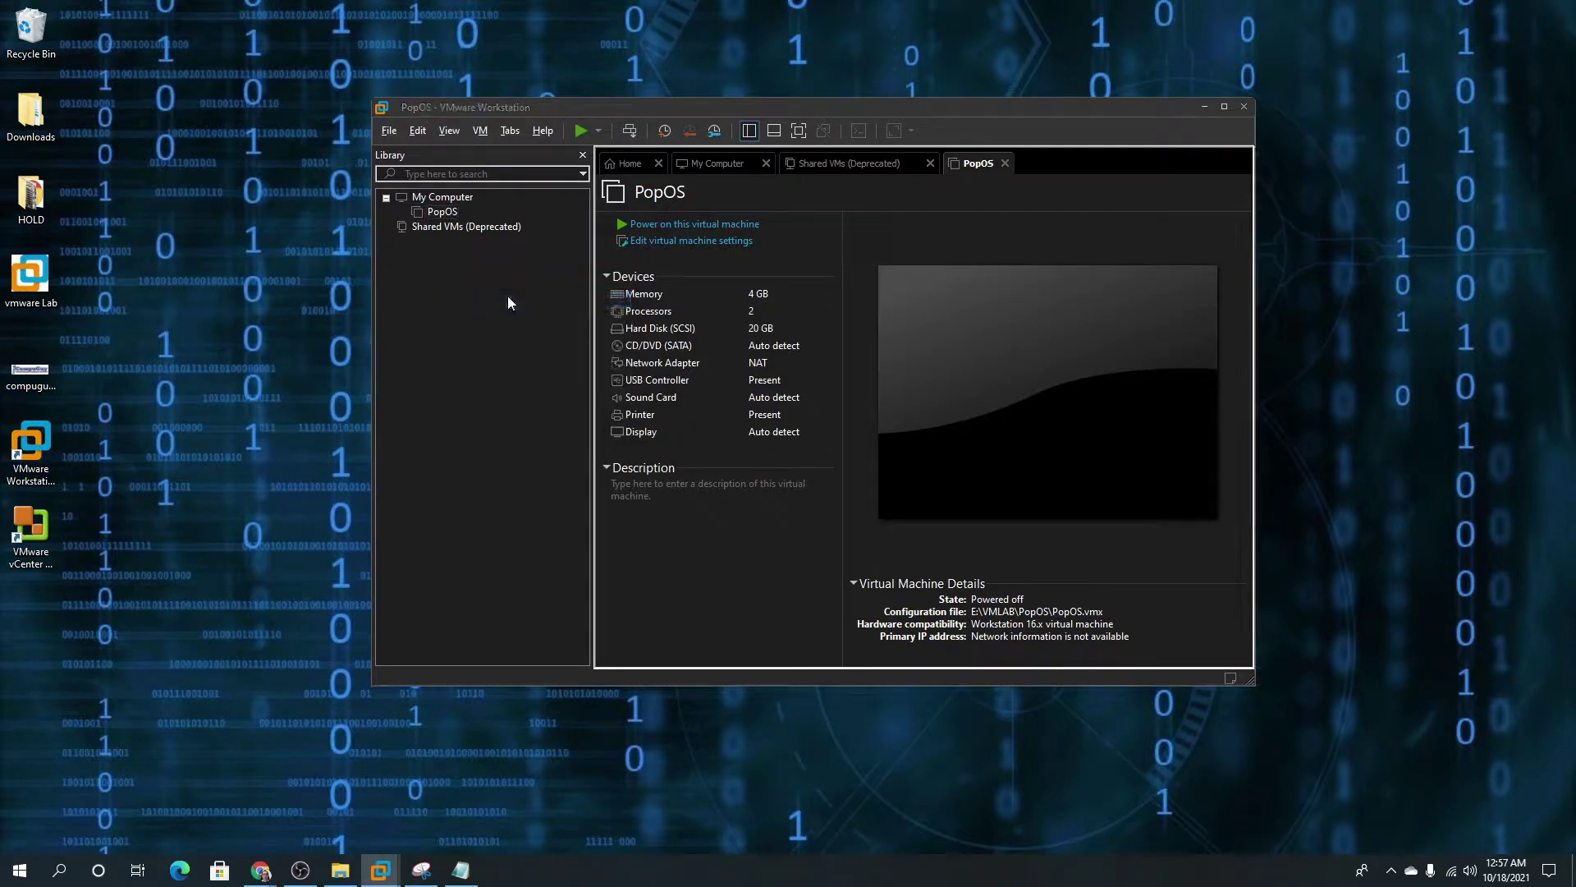
click(886, 551)
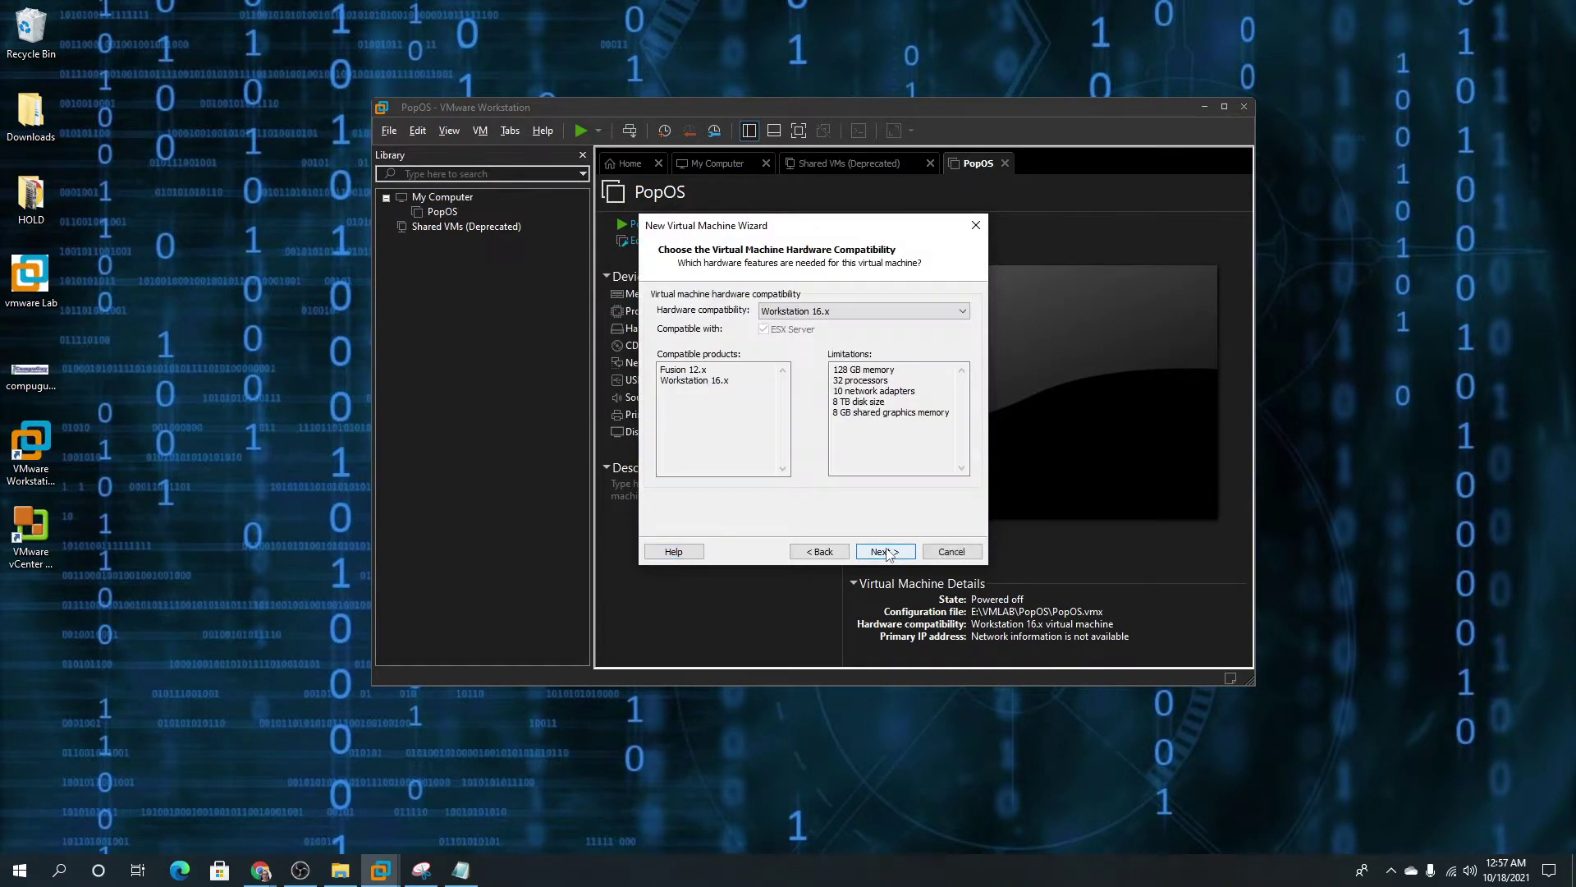
click(885, 551)
click(886, 551)
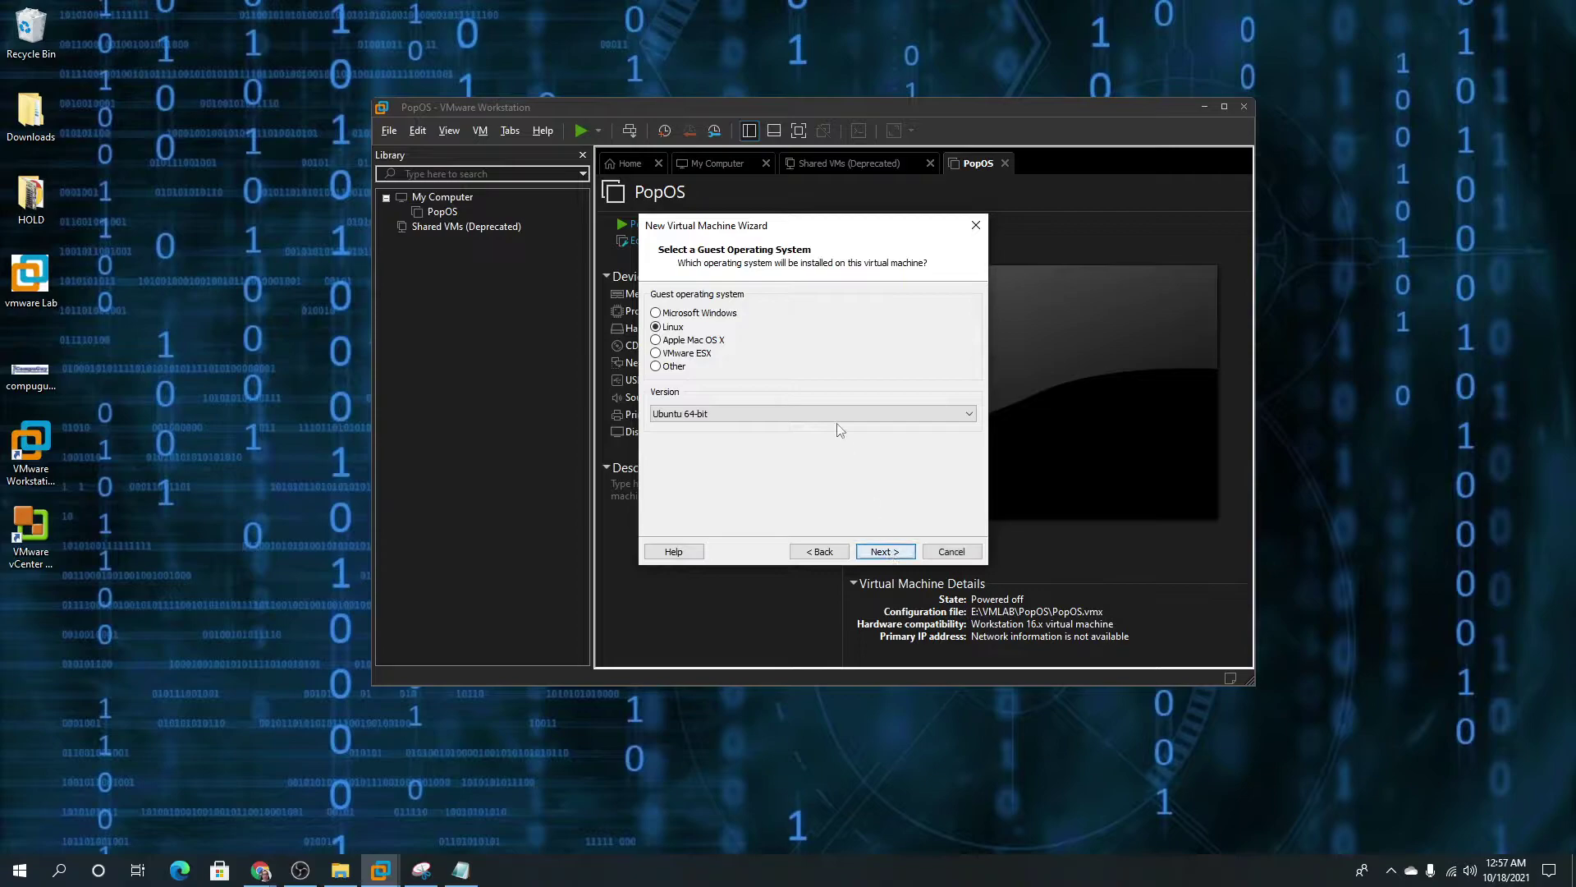
click(886, 551)
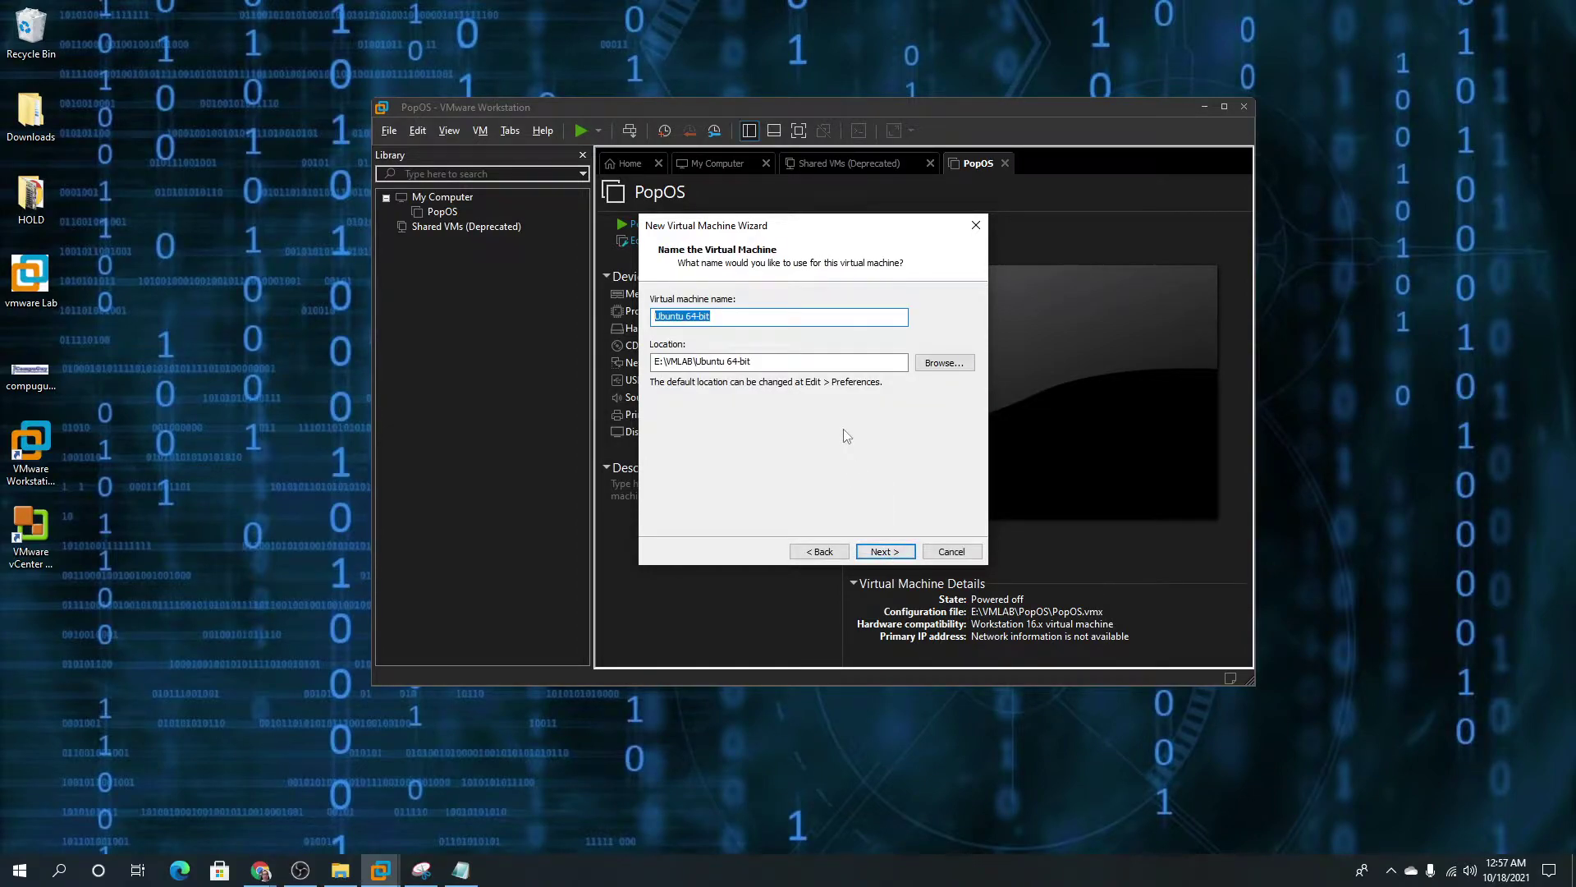
Name the second virtual machine Ubuntu and accept 2 processors with 1 core each, 4 GB of memory and NAT networking
drag(684, 317, 729, 319)
key(BackSpace)
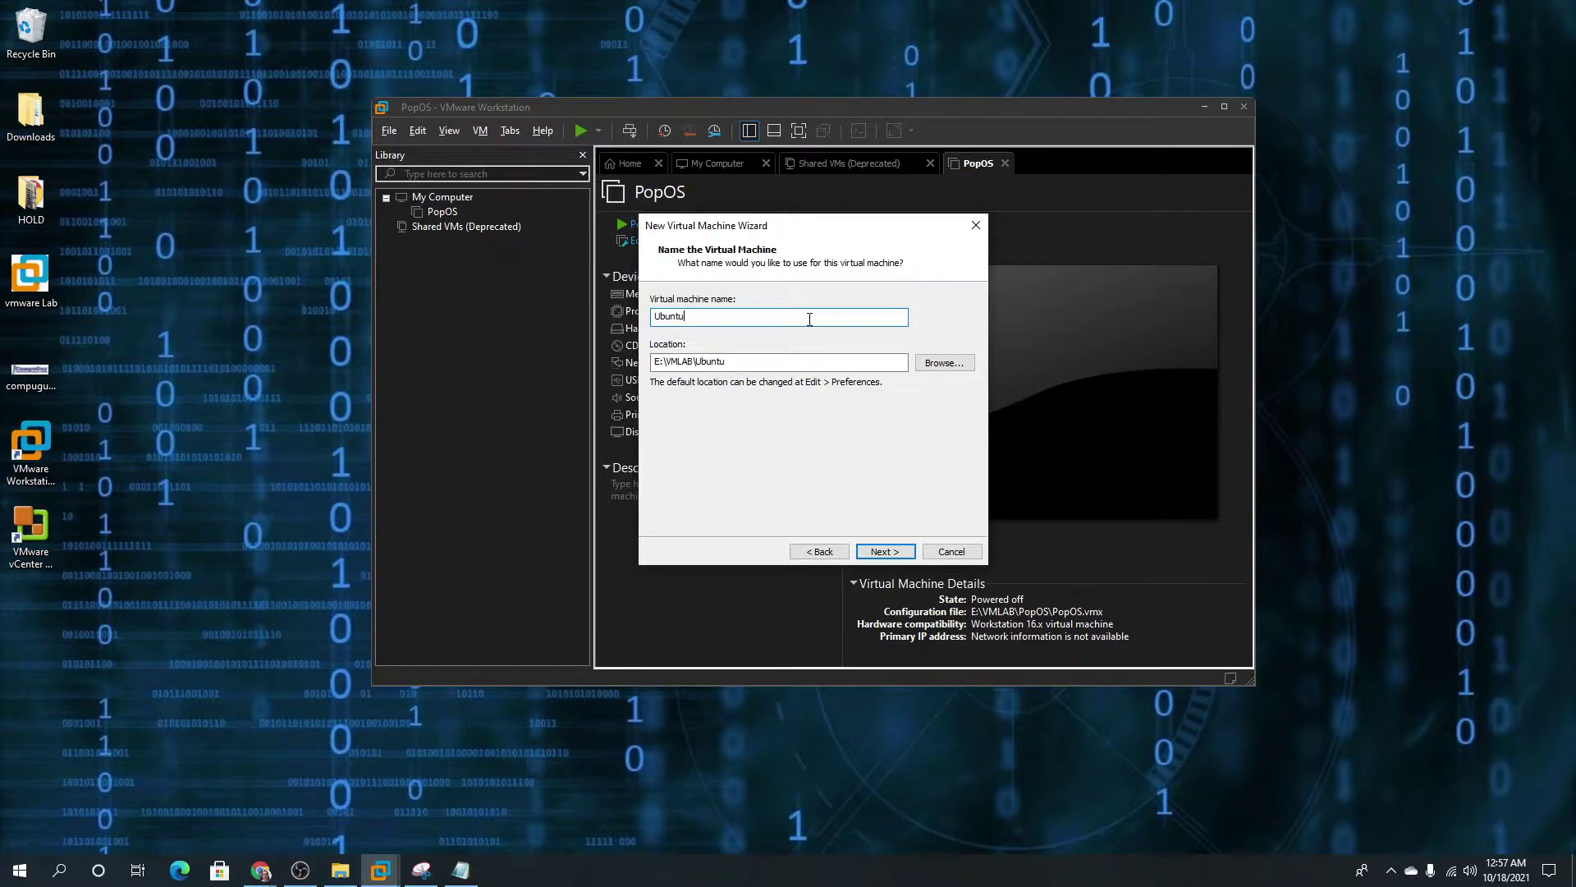
click(886, 562)
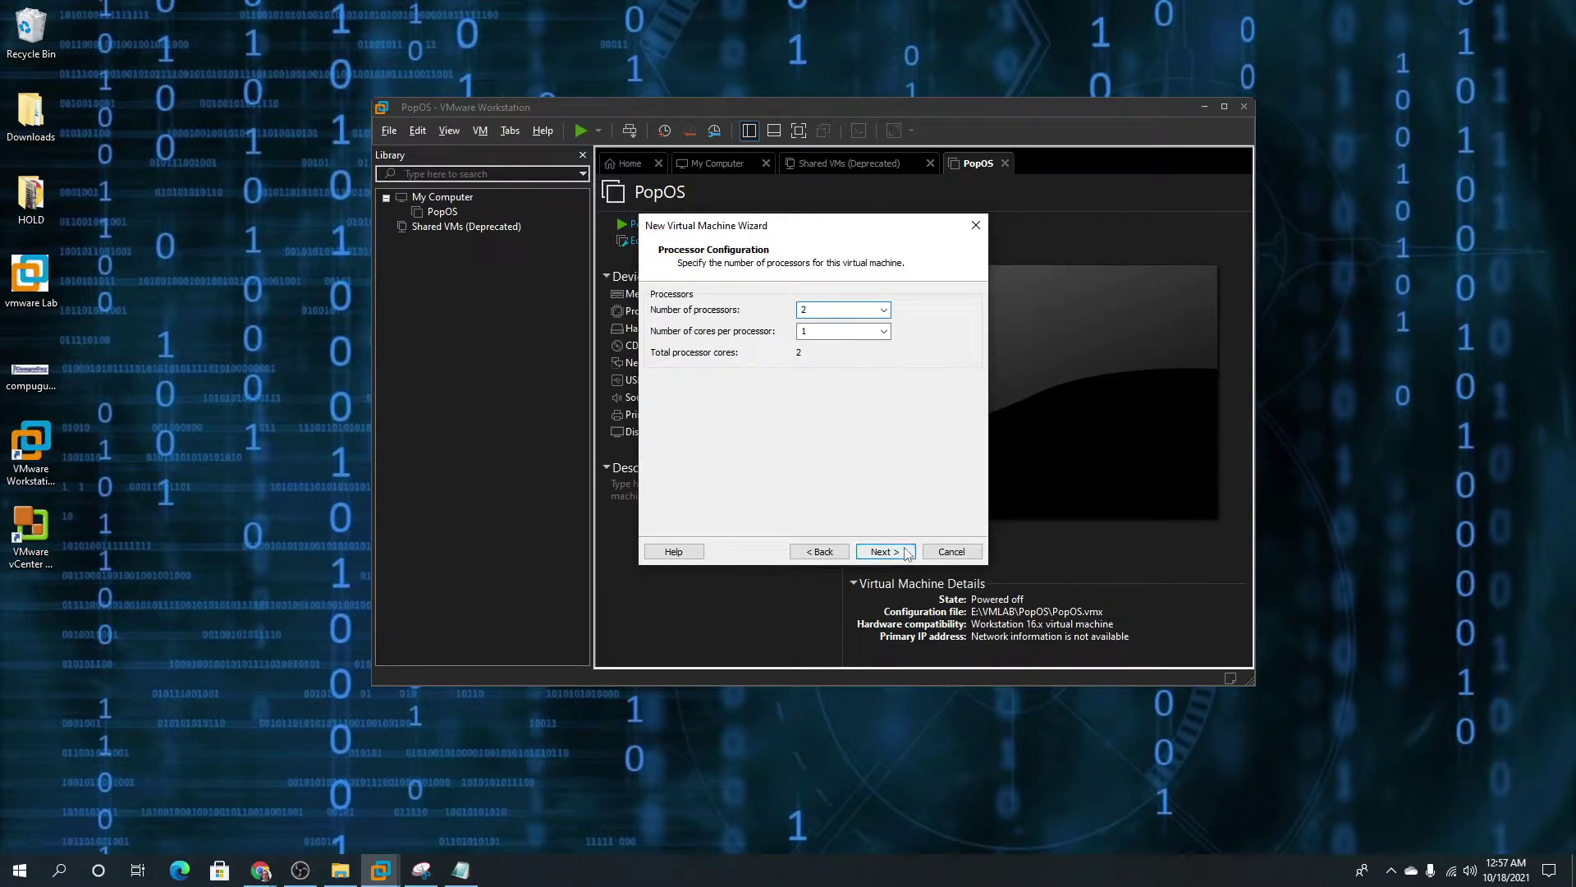
click(896, 556)
click(897, 556)
click(896, 556)
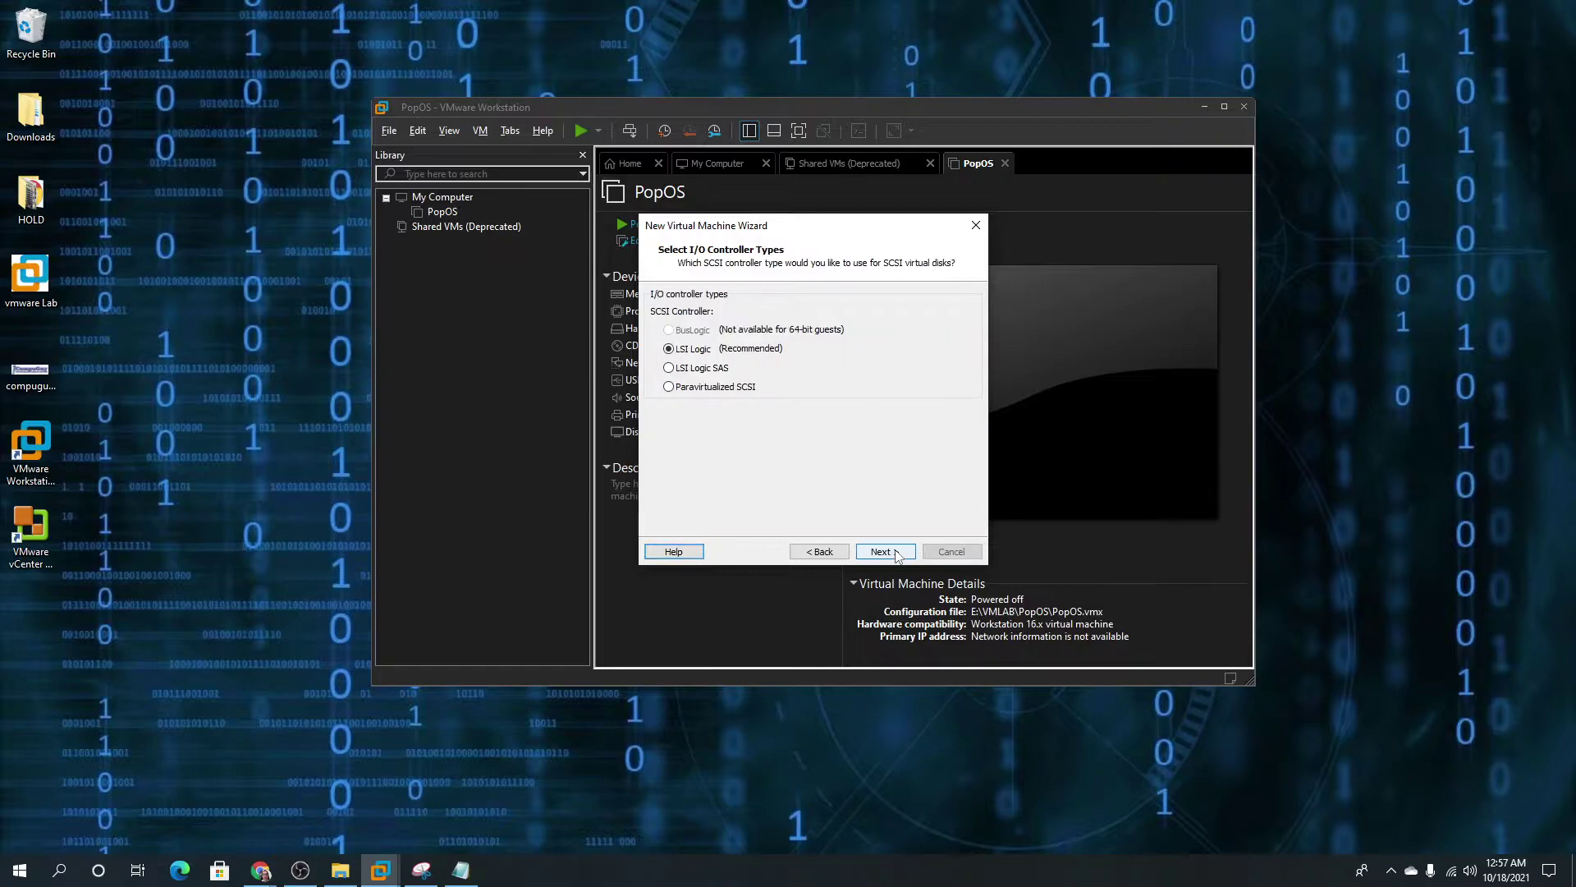
Accept the LSI Logic controller and a new 20 GB virtual disk stored as Ubuntu.vmdk, and create the machine
click(897, 556)
click(897, 556)
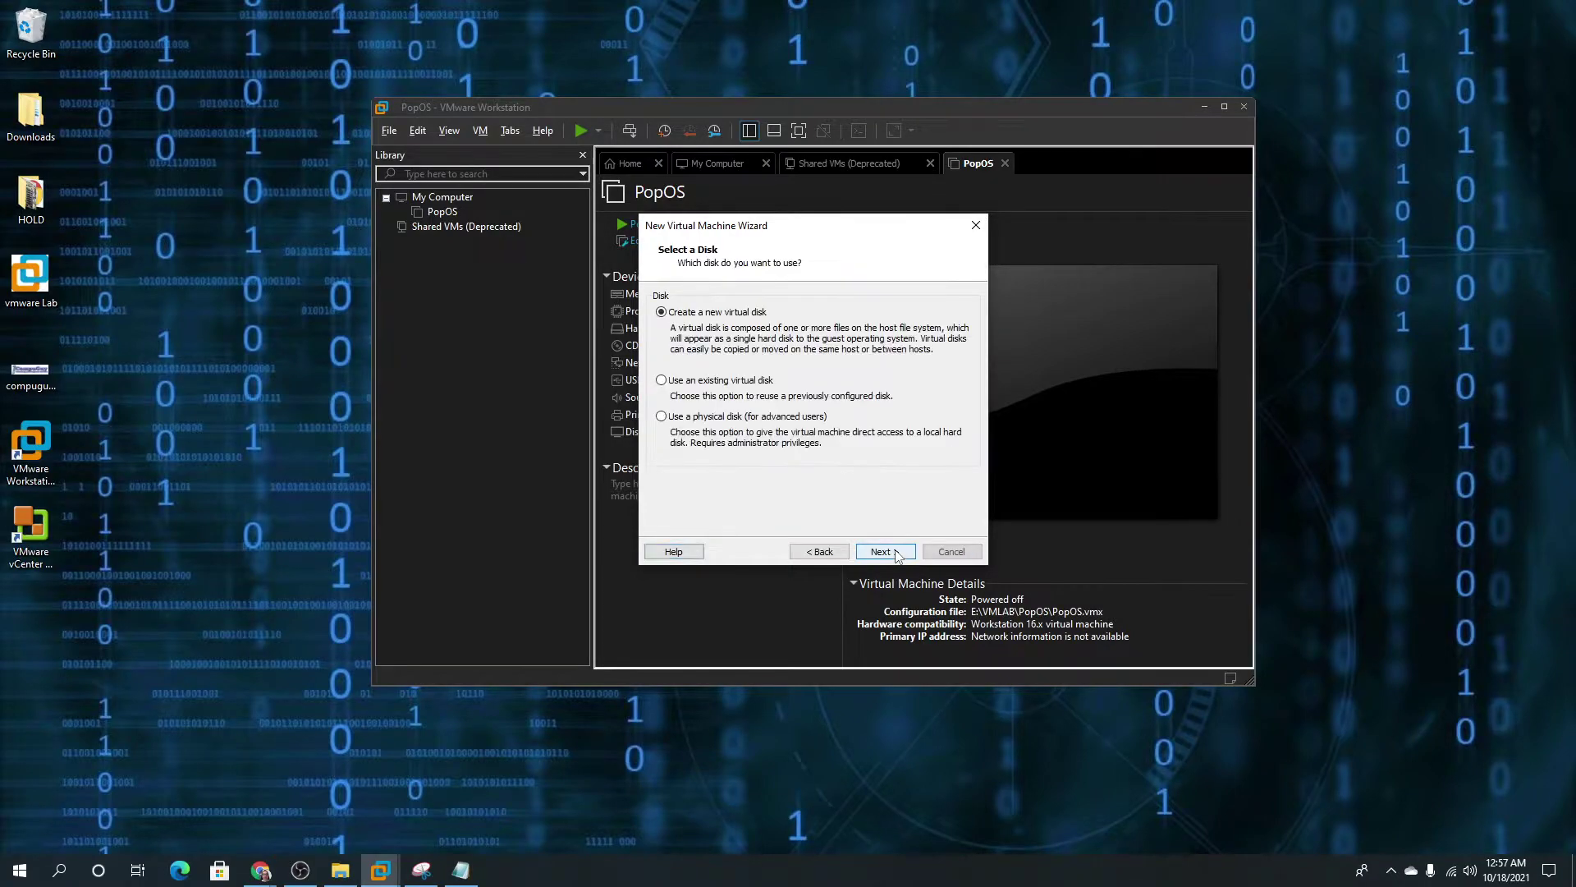
click(897, 556)
click(897, 556)
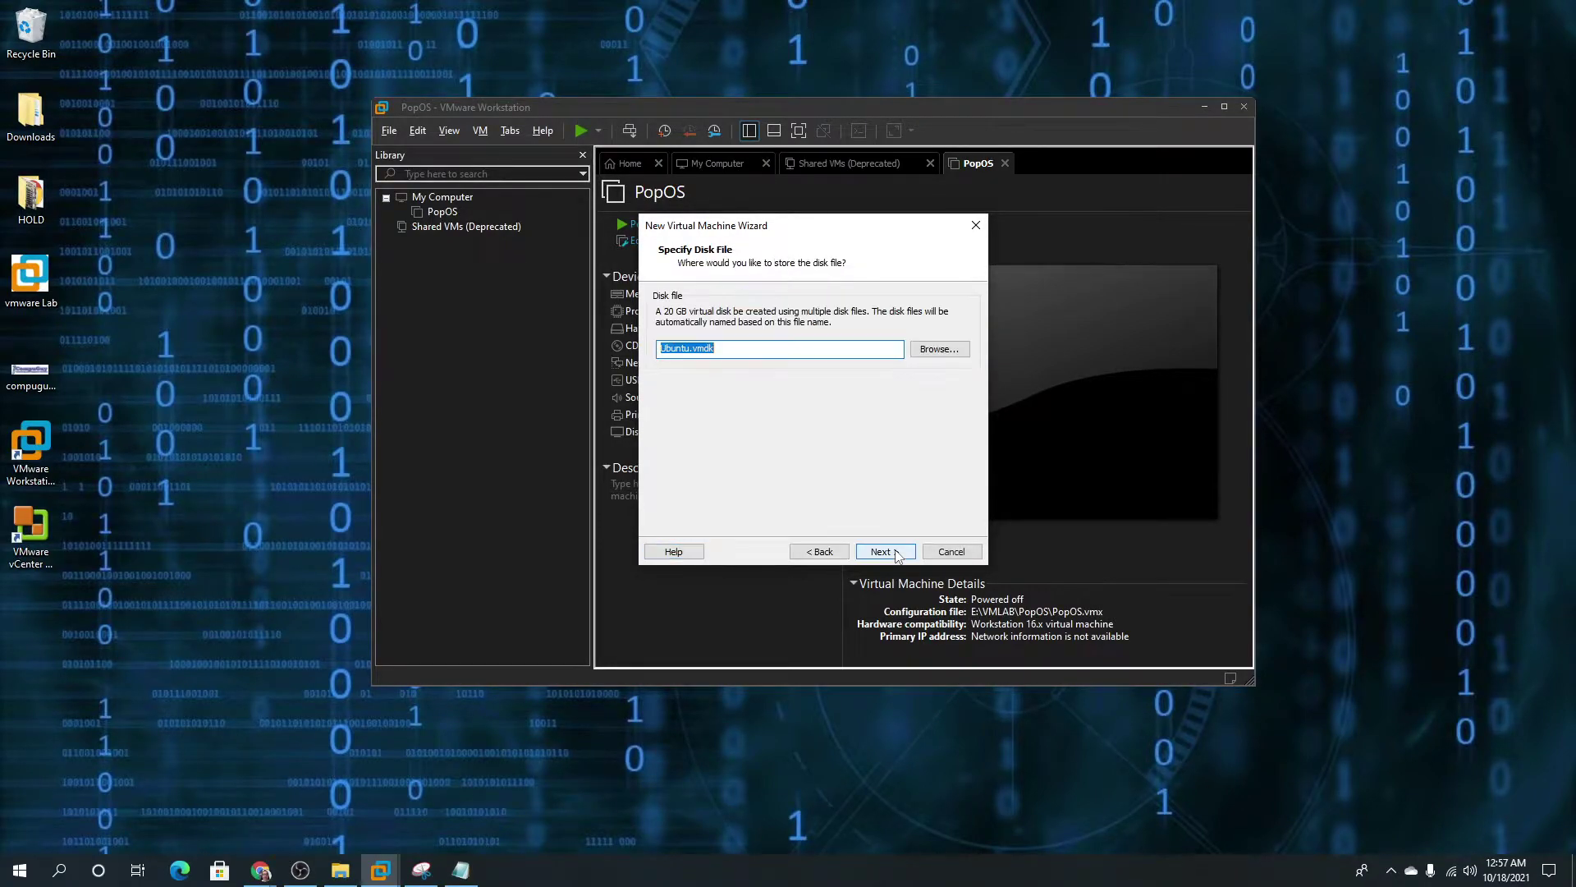
click(896, 555)
click(885, 552)
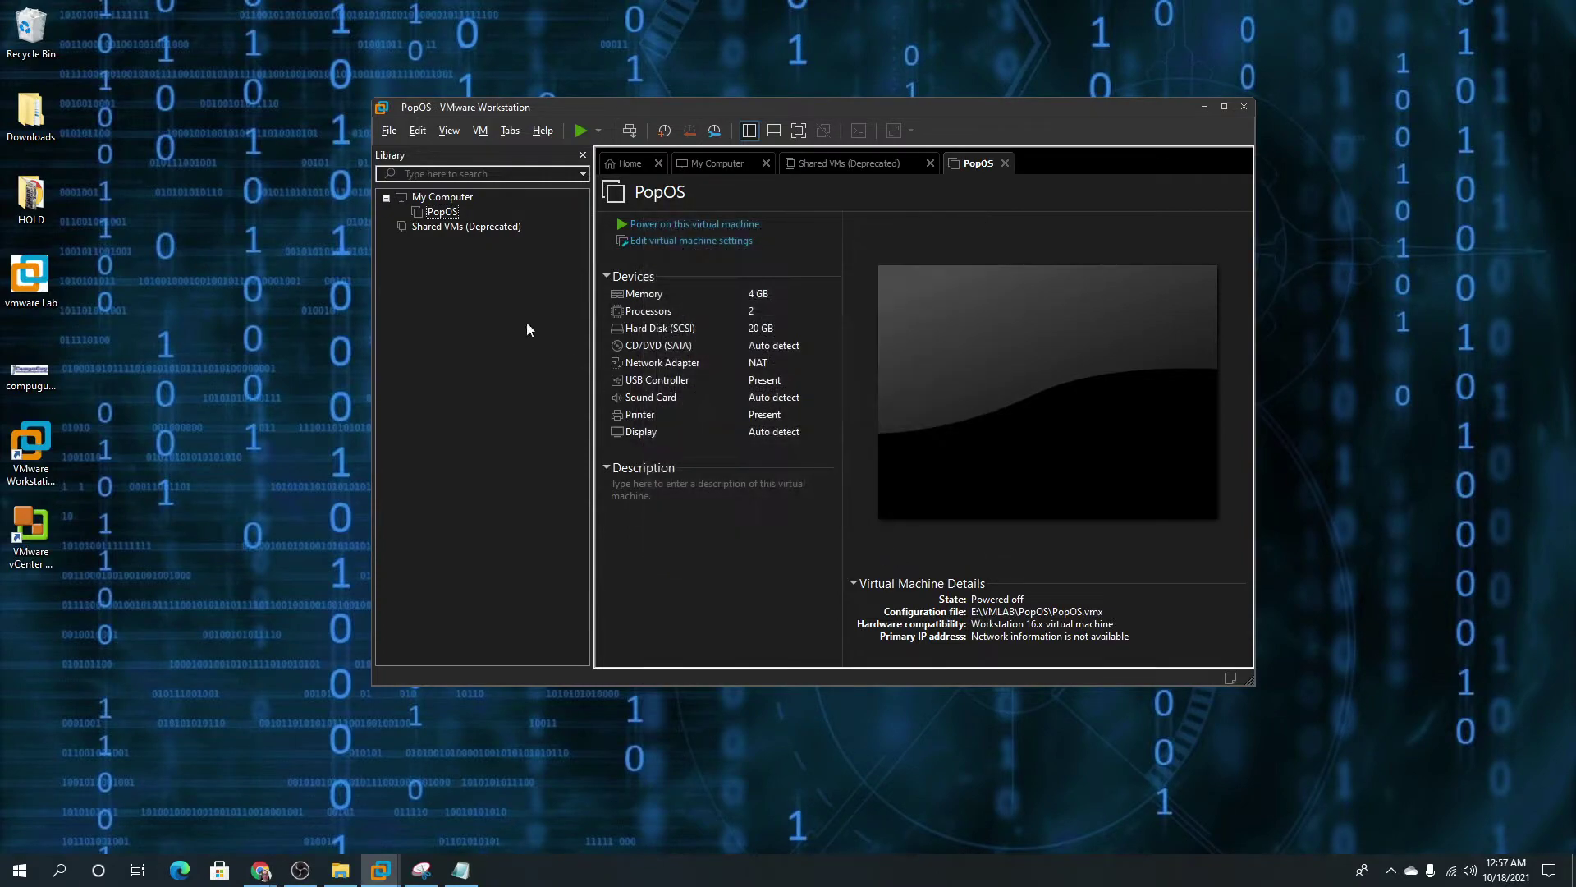
Start a third custom virtual machine with Workstation 16.x compatibility, a blank hard disk and the Linux Ubuntu 64-bit guest
right_click(484, 302)
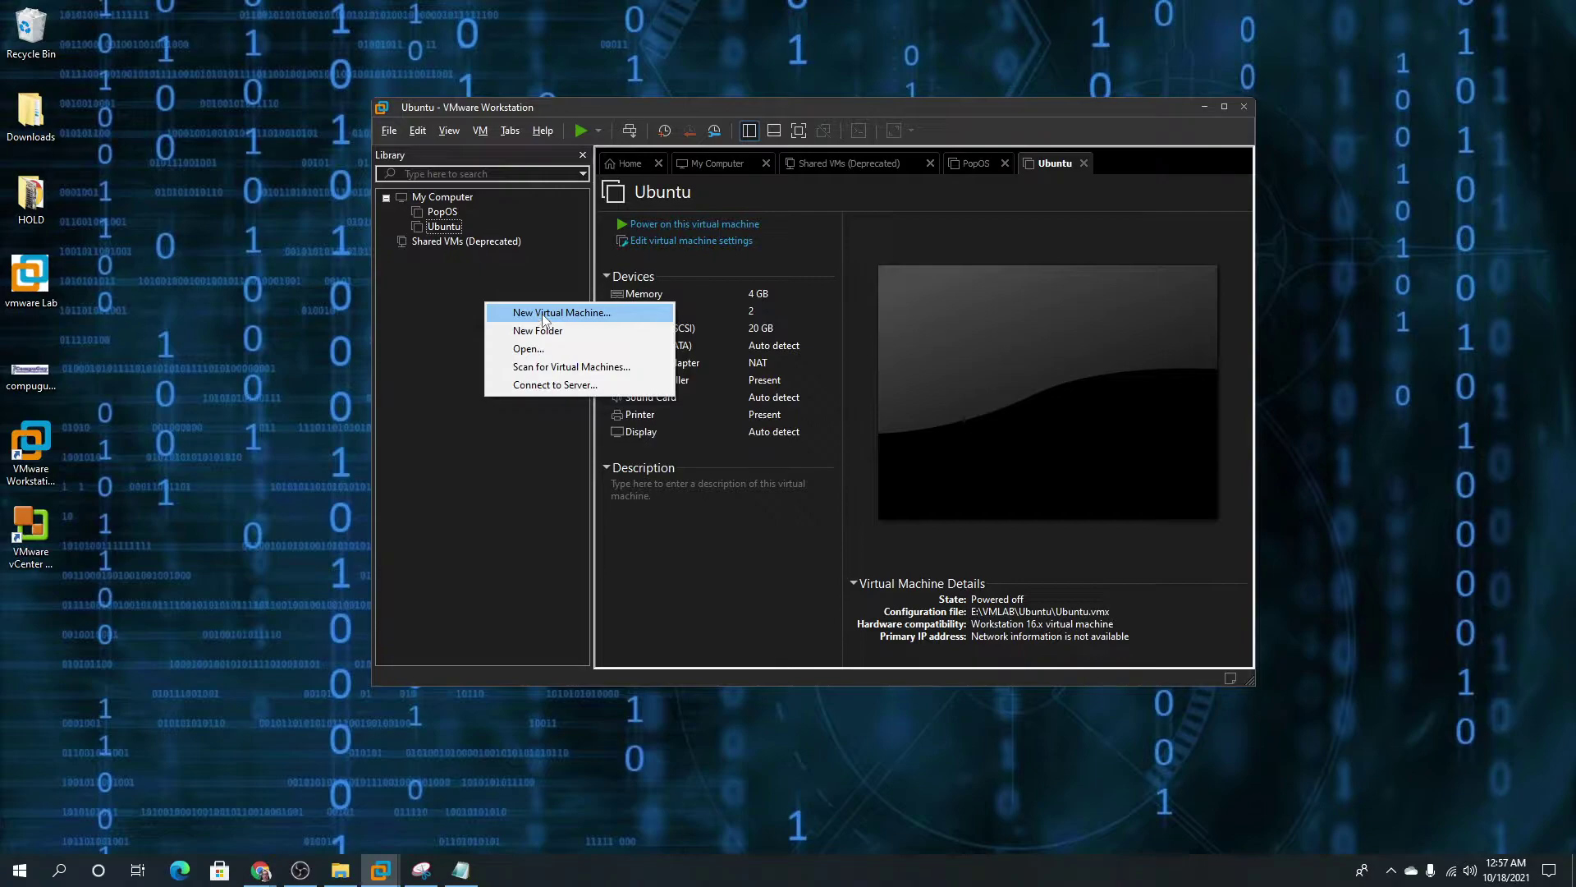
click(544, 316)
click(885, 551)
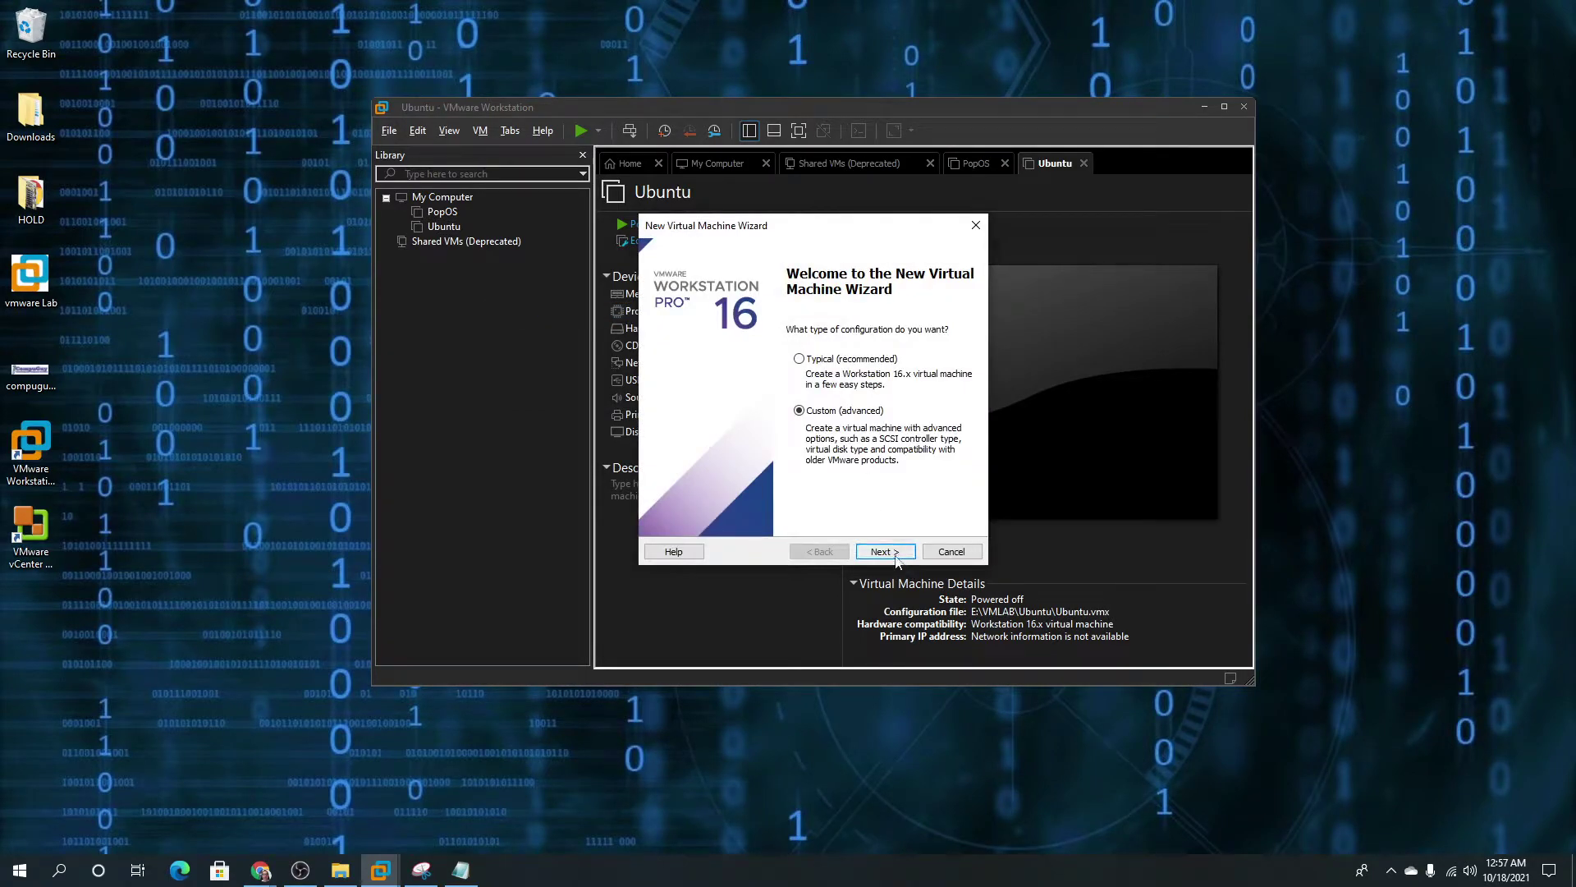
click(885, 551)
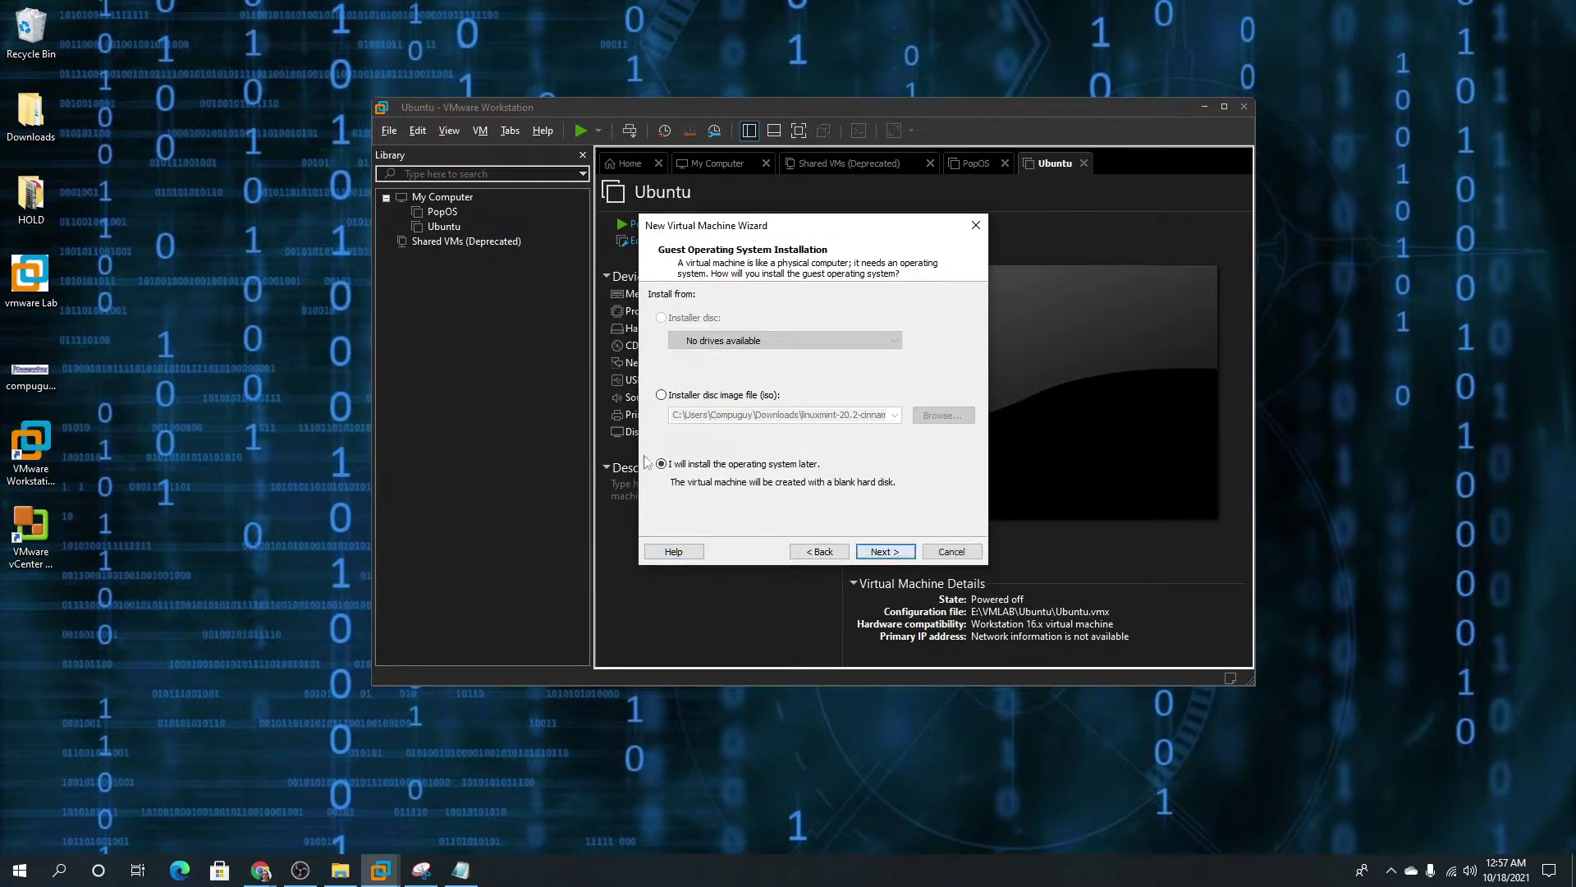
click(885, 551)
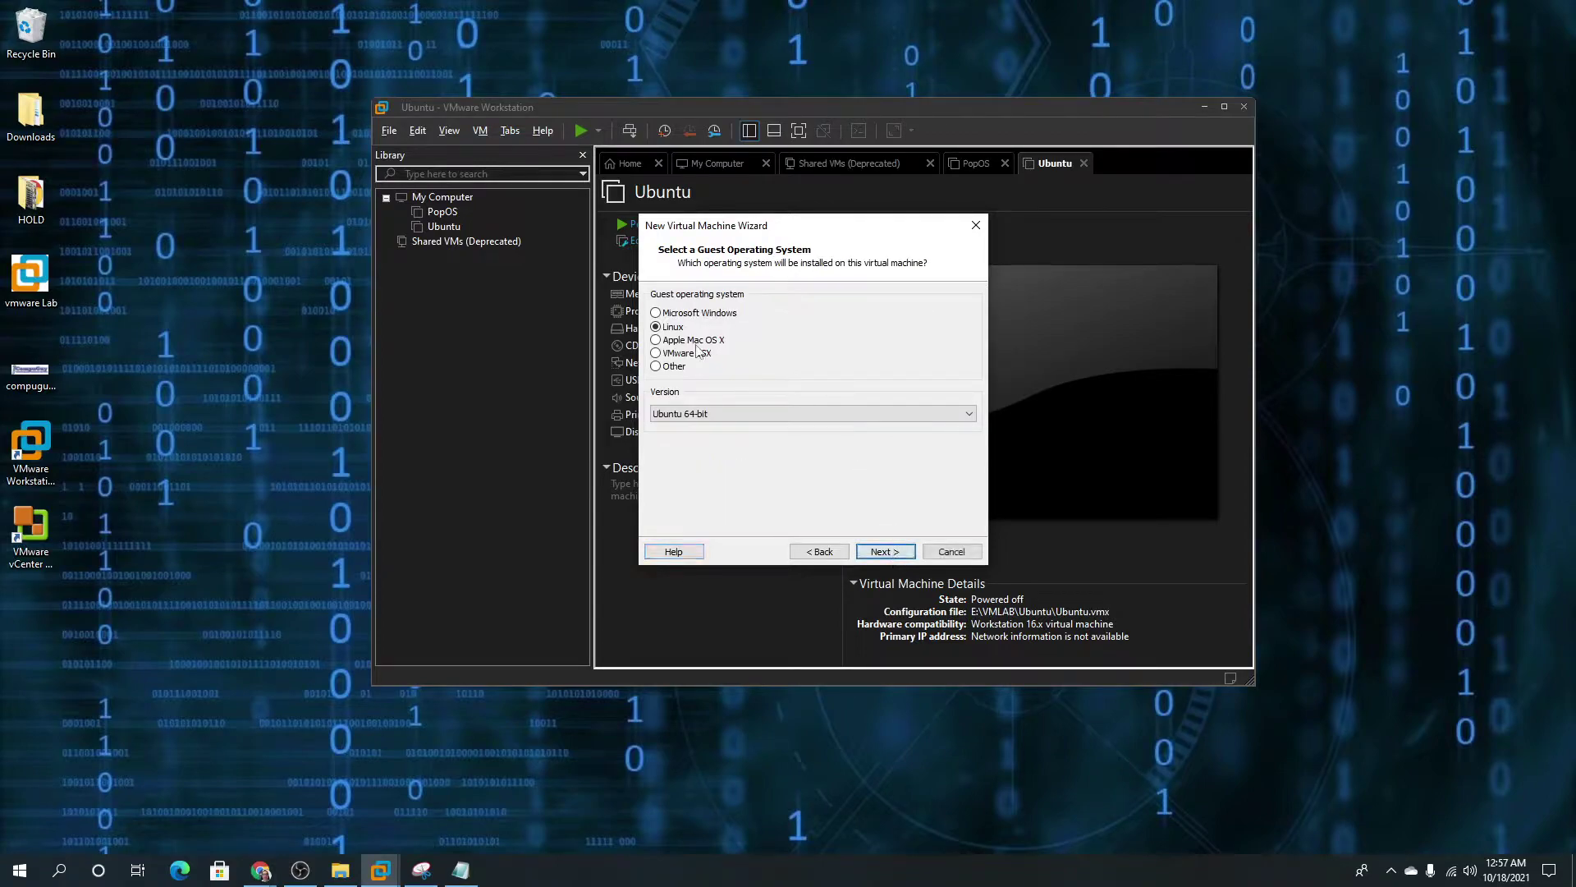
click(886, 553)
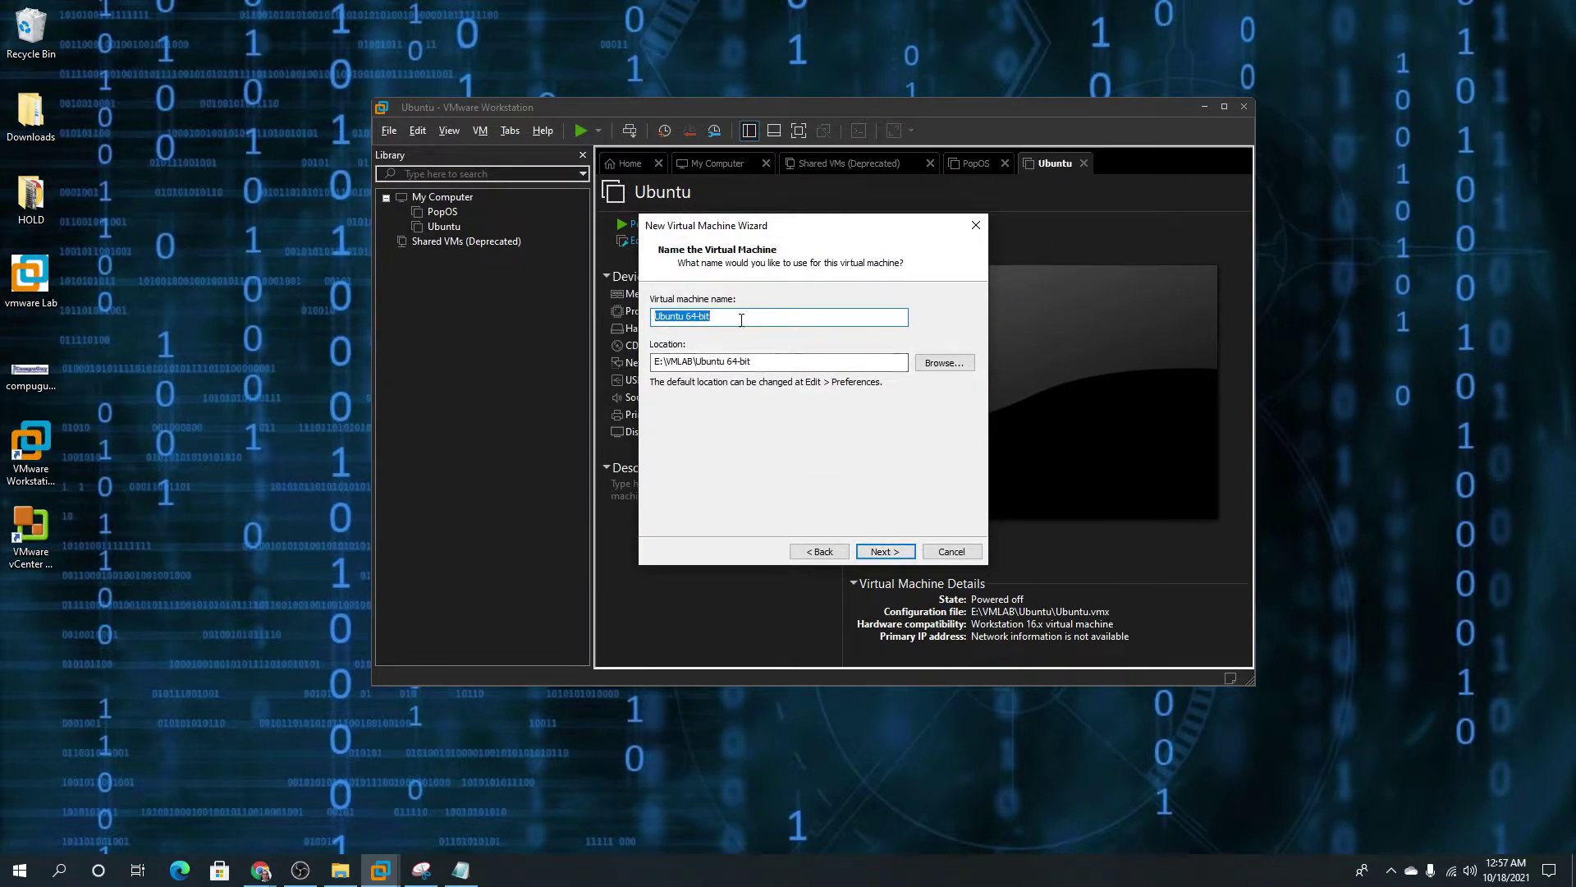
Name the third virtual machine Mint-Cinnamon and accept 2 processors, 4 GB of memory and NAT networking
text(Mint-Cinnamon)
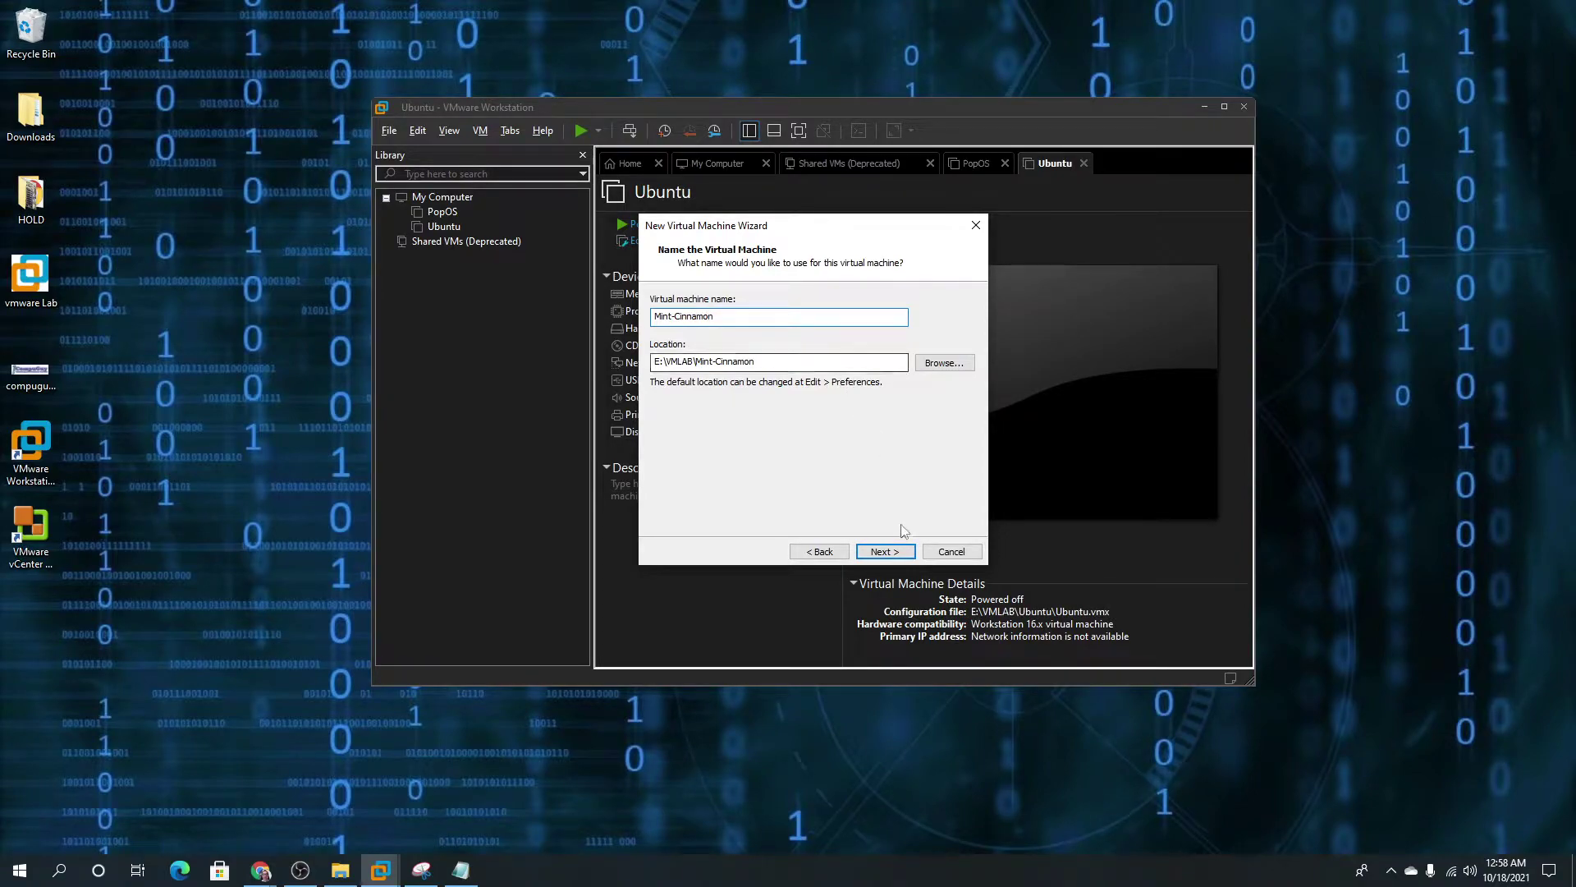
click(884, 551)
click(885, 551)
click(885, 550)
click(887, 552)
Accept the default controller and SCSI disk type with a new 20 GB virtual disk, and create the Mint-Cinnamon machine
click(889, 553)
click(885, 551)
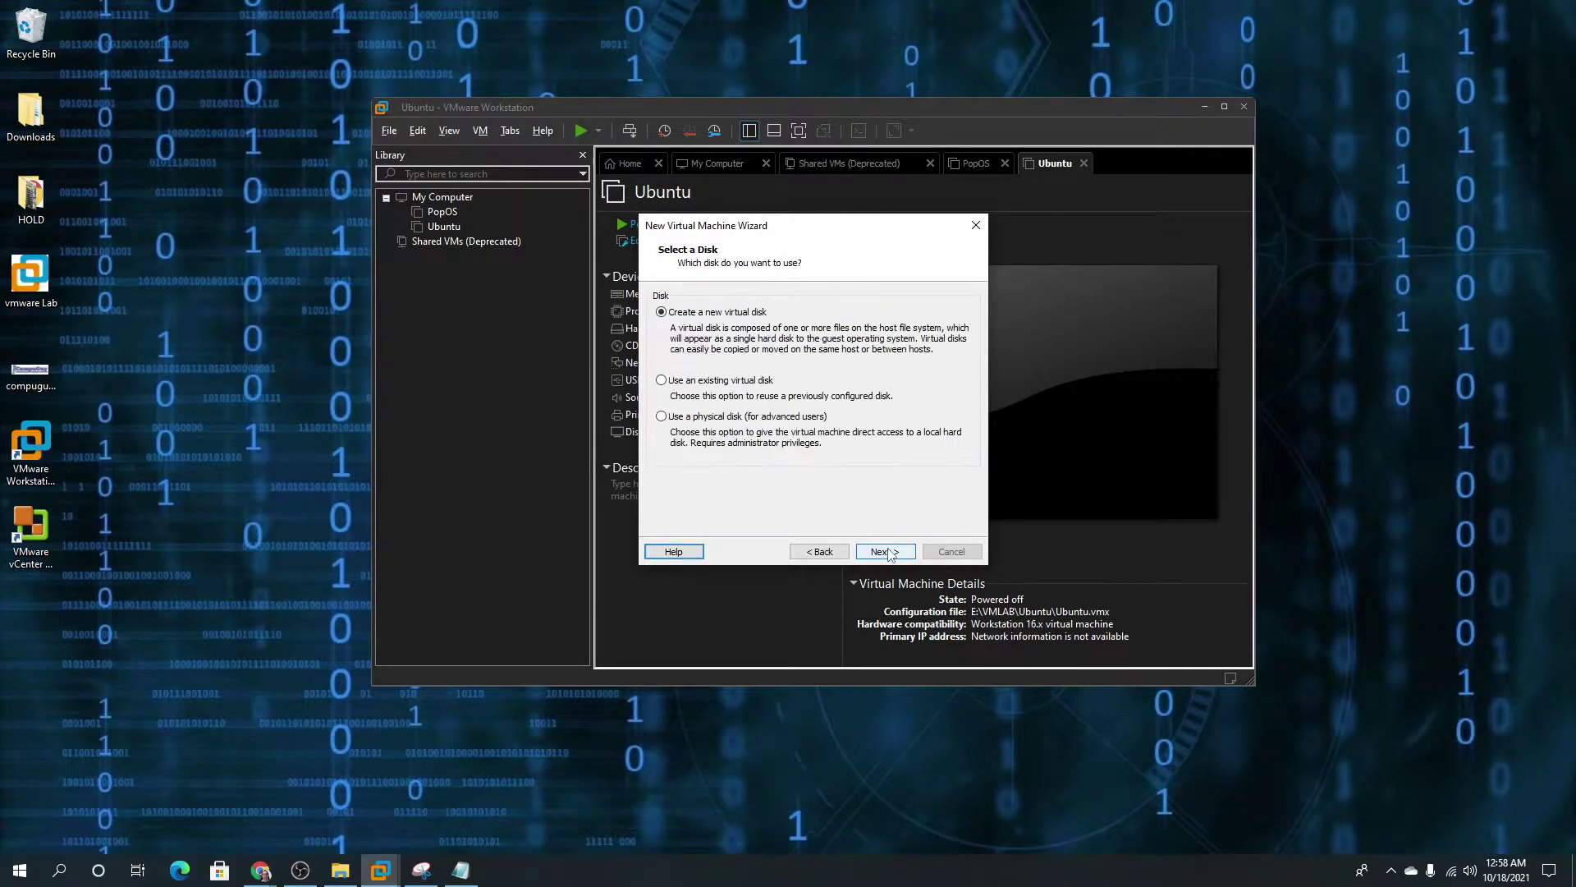
click(885, 551)
click(886, 552)
click(888, 552)
click(889, 549)
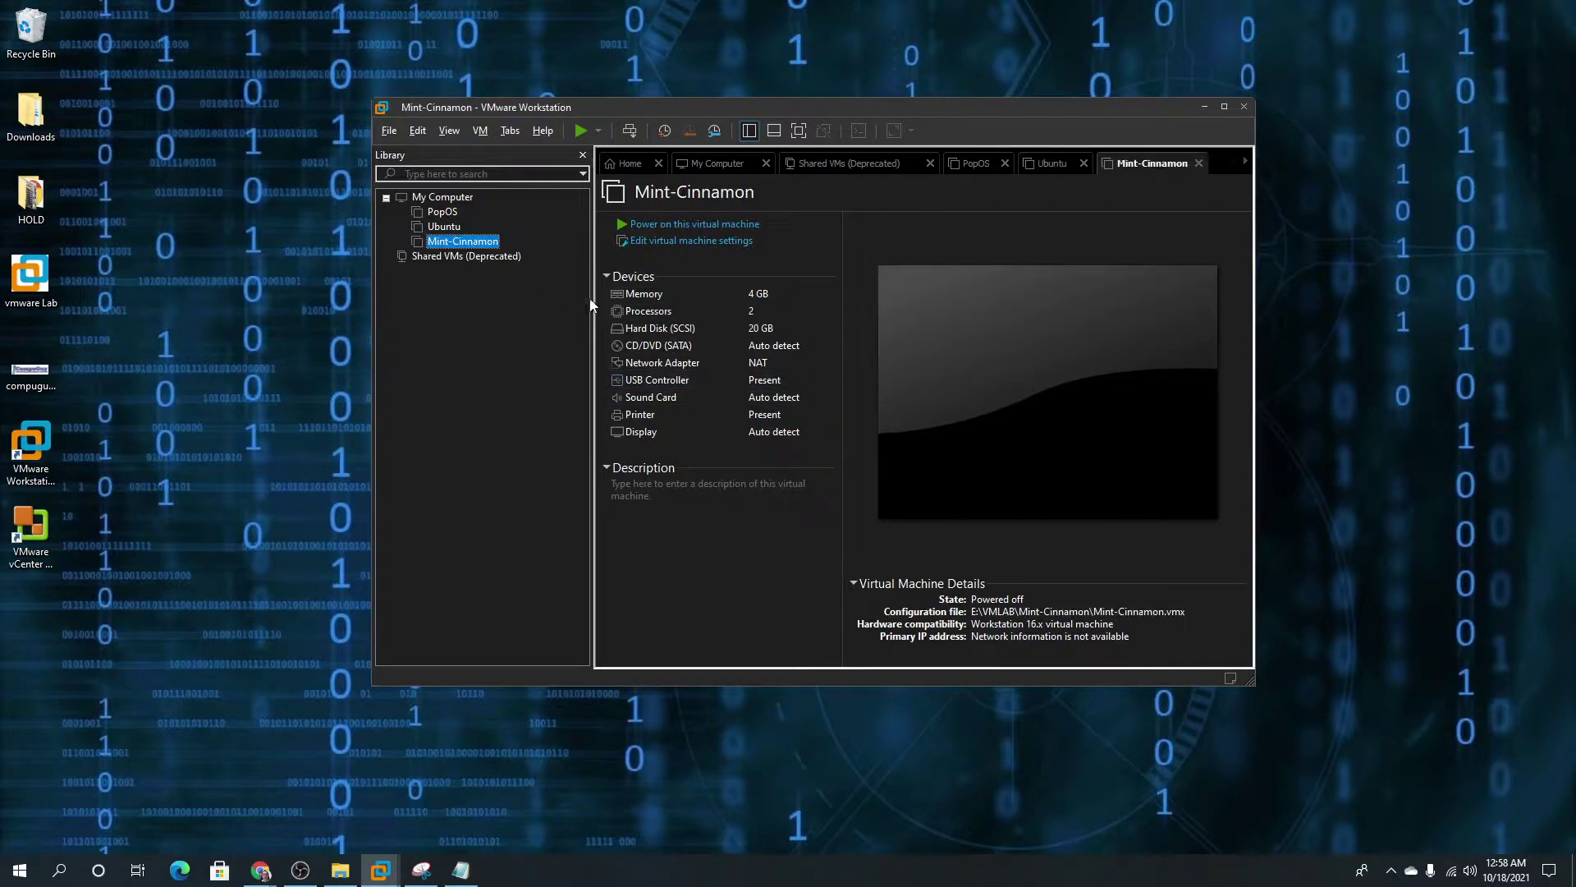
Switch to Chrome and review the Cinnamon, MATE and Xfce editions on the Linux Mint 20.2 download page
drag(1575, 48, 1051, 20)
click(498, 438)
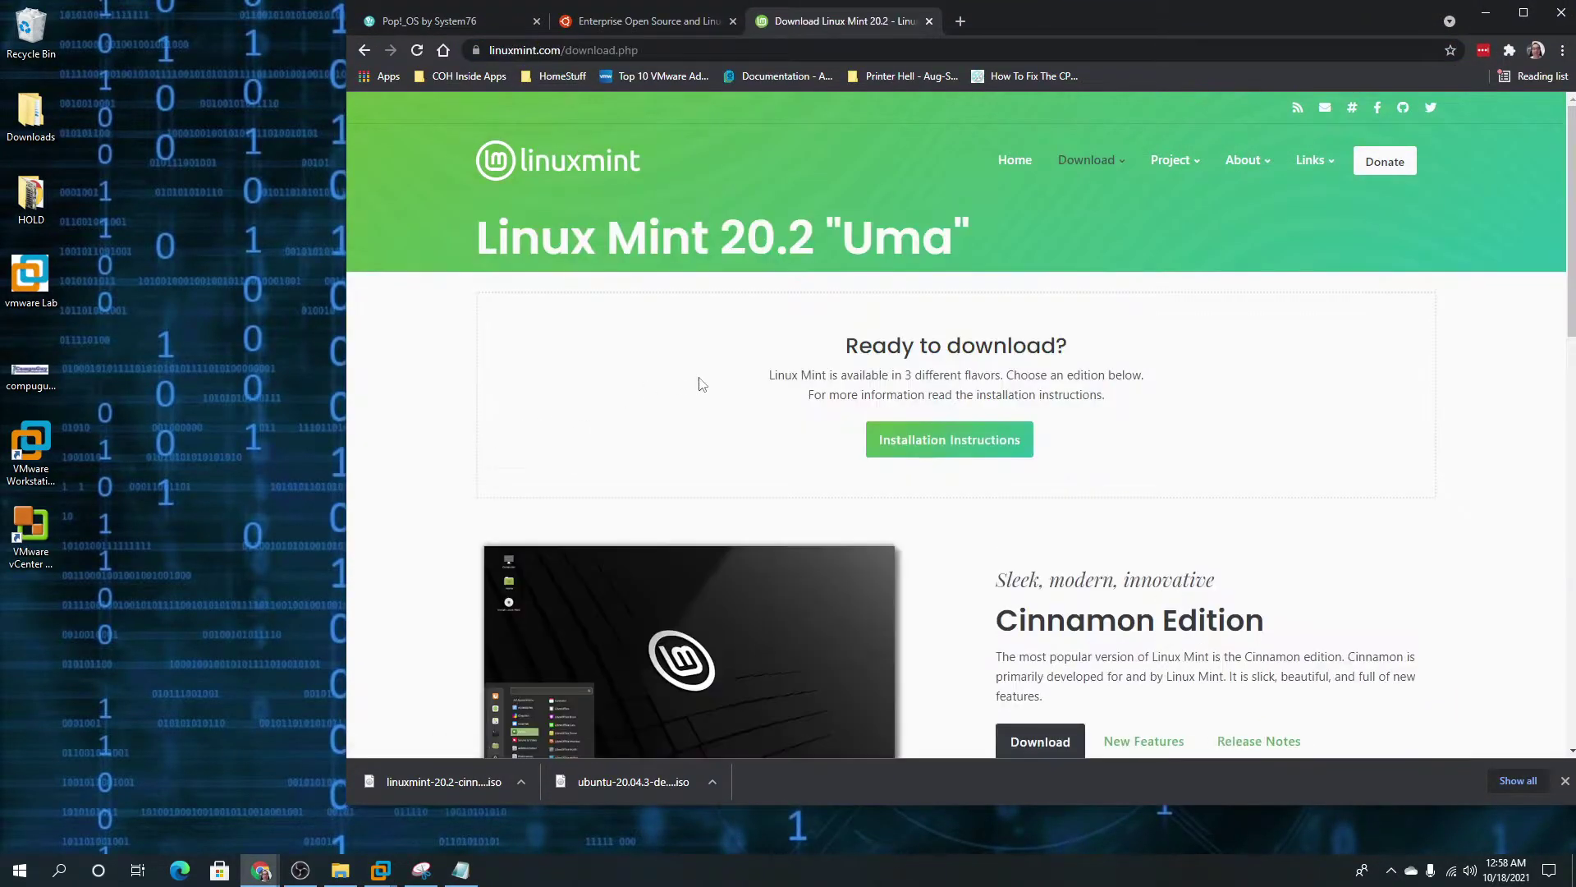
scroll(1129, 478, down, 5)
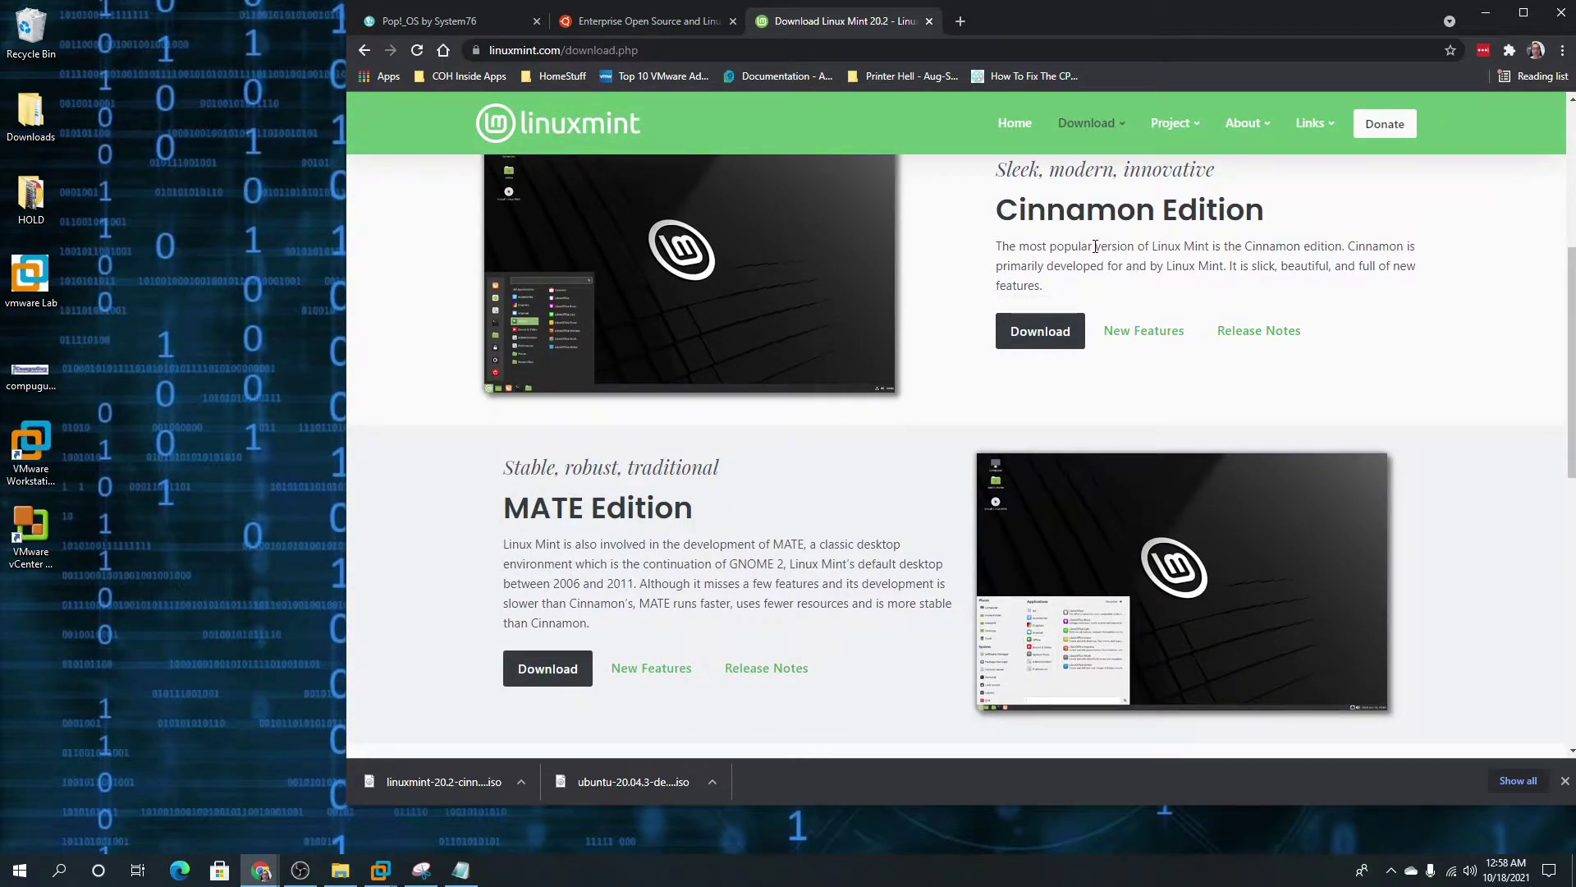
scroll(1095, 246, up, 1)
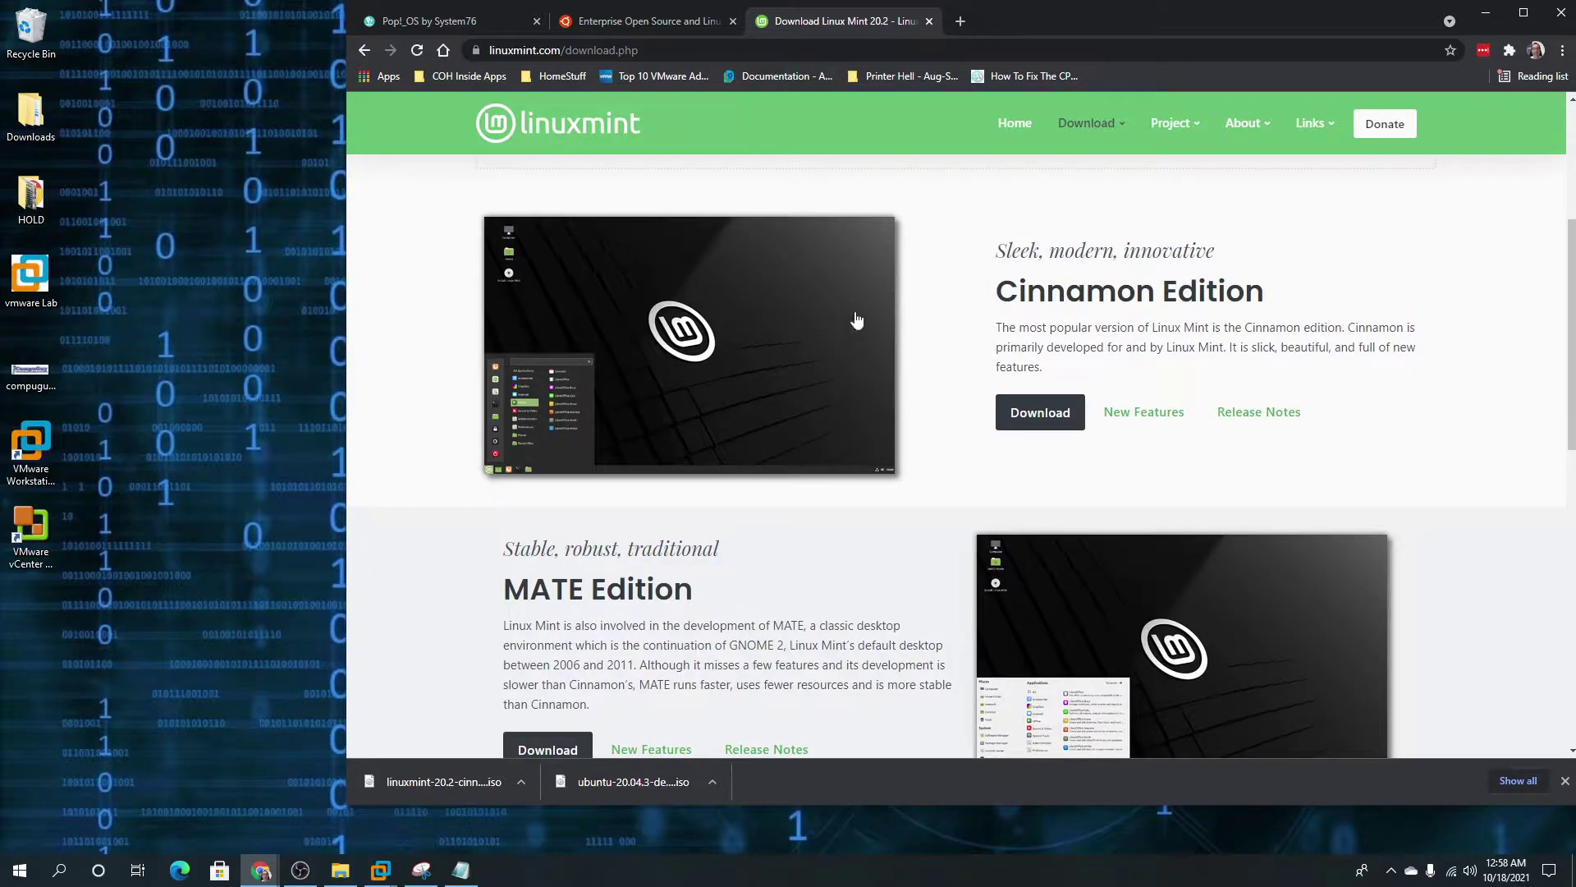
scroll(739, 397, down, 1)
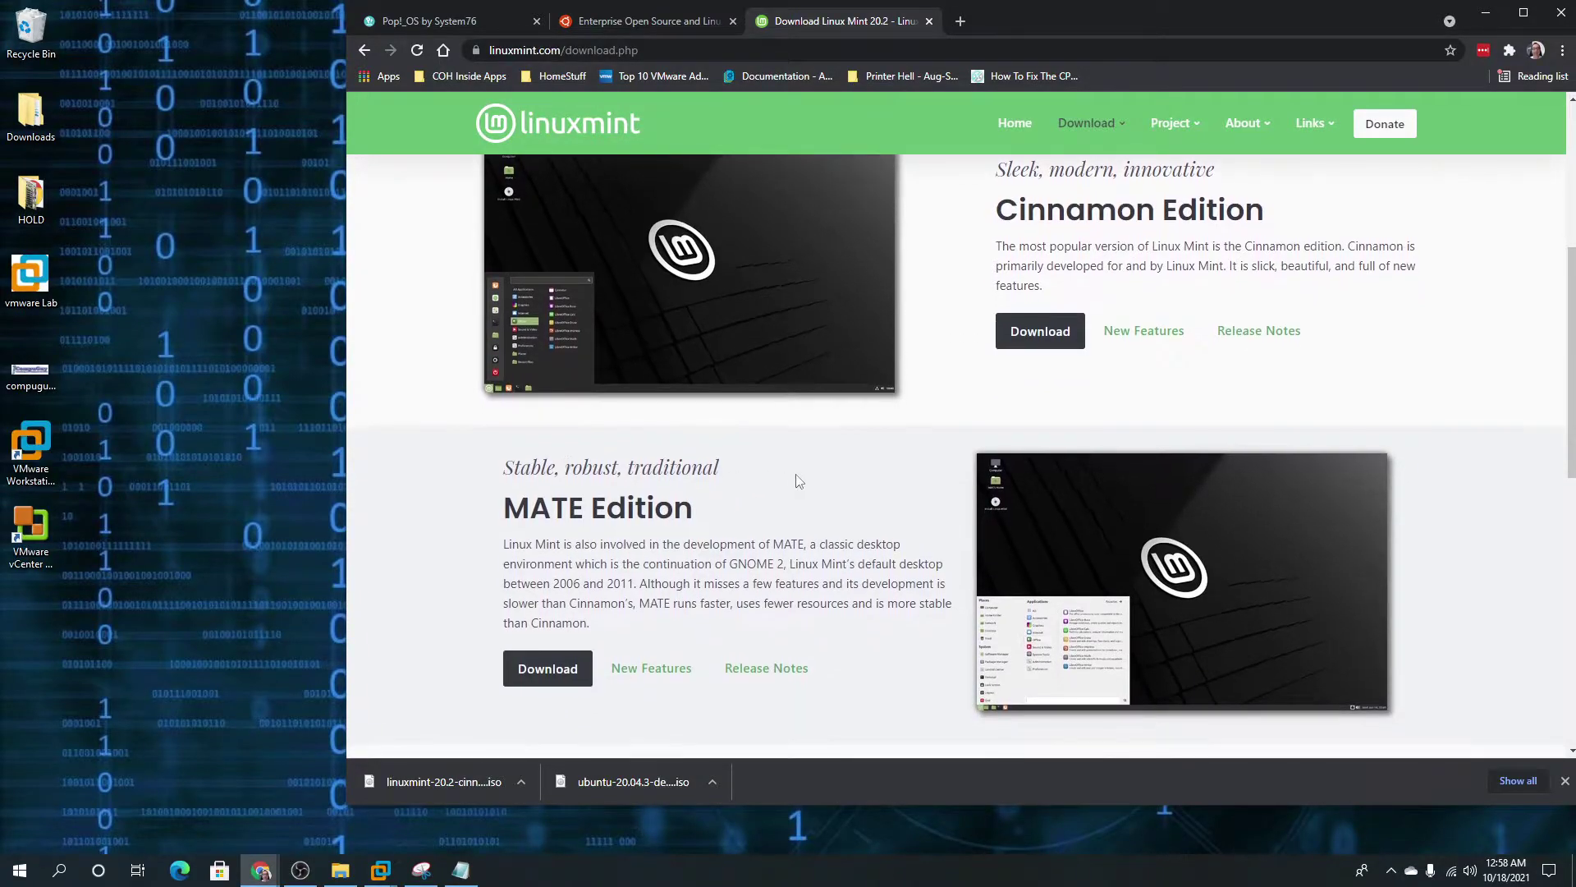
scroll(799, 481, down, 6)
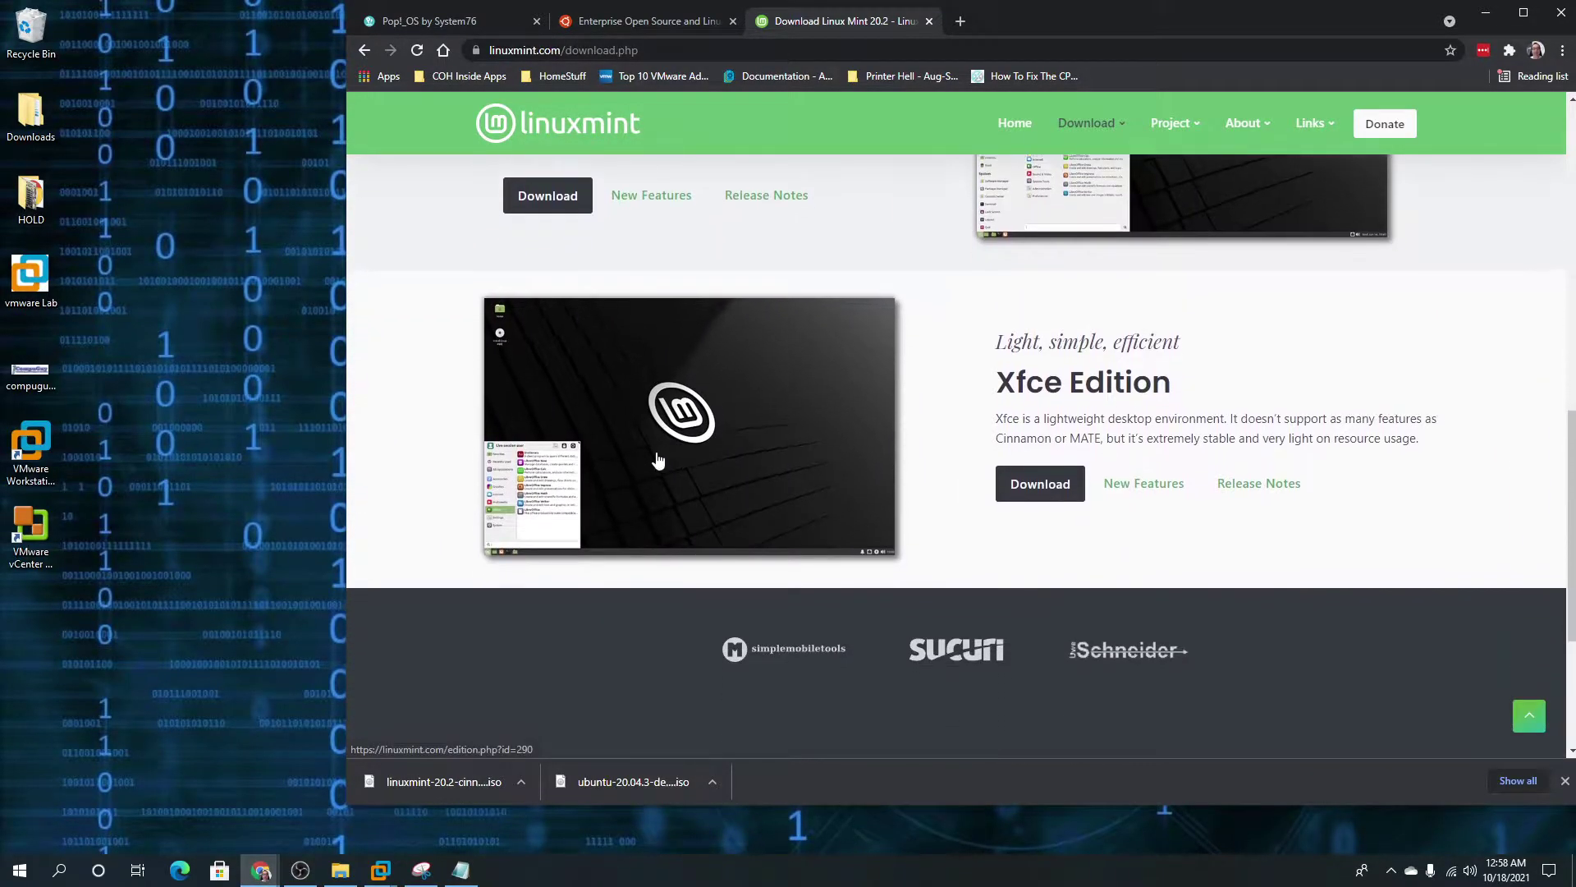
scroll(657, 460, up, 8)
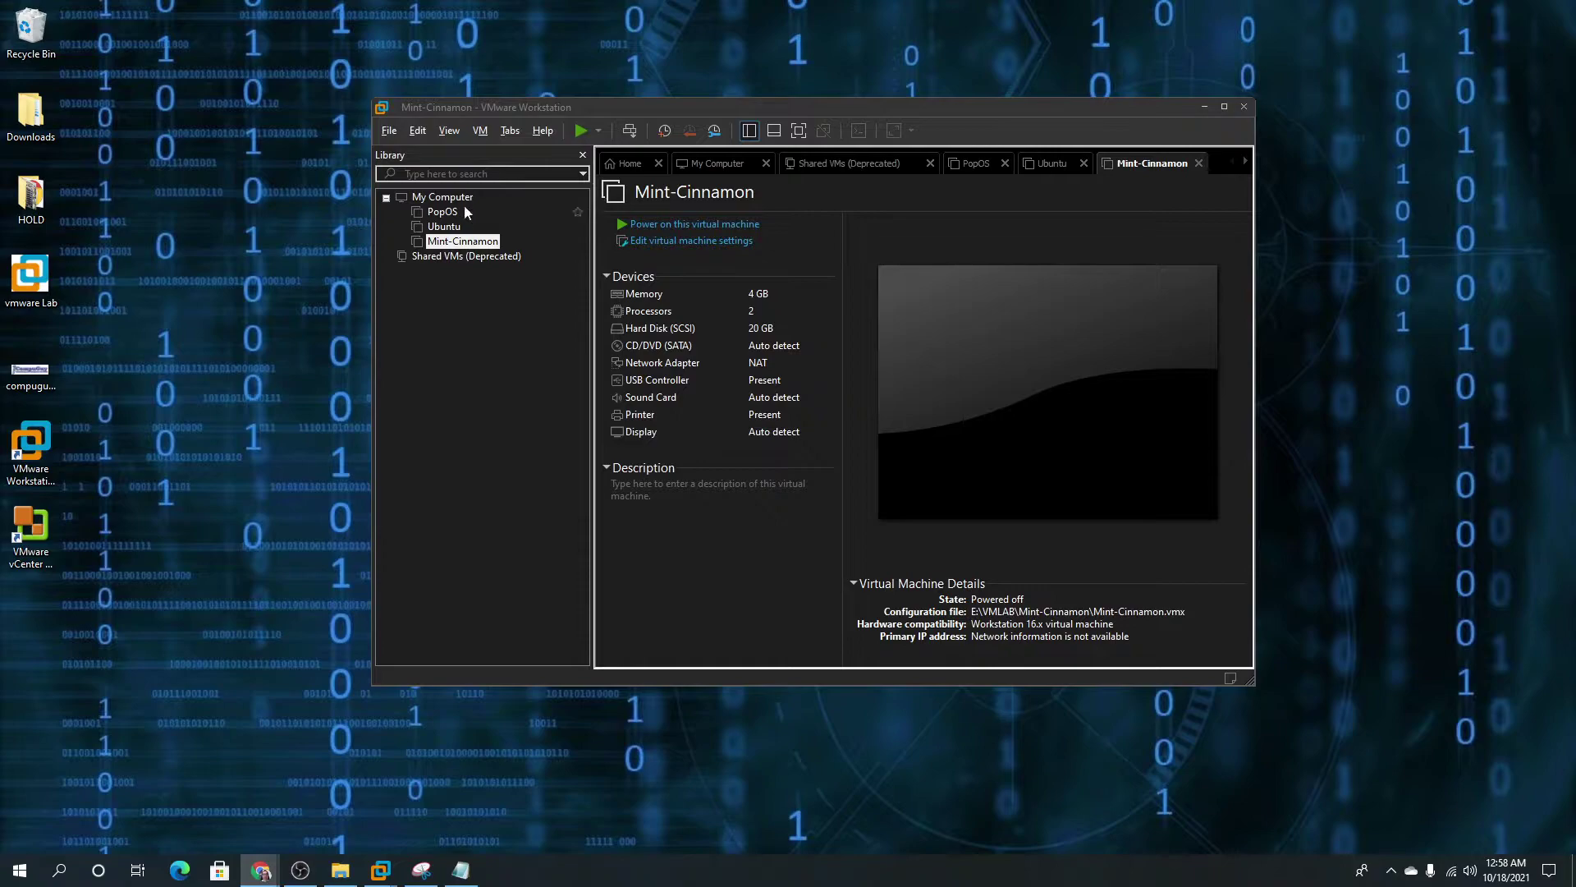
Return to VMware Workstation and open the virtual machine settings of PopOS
click(443, 212)
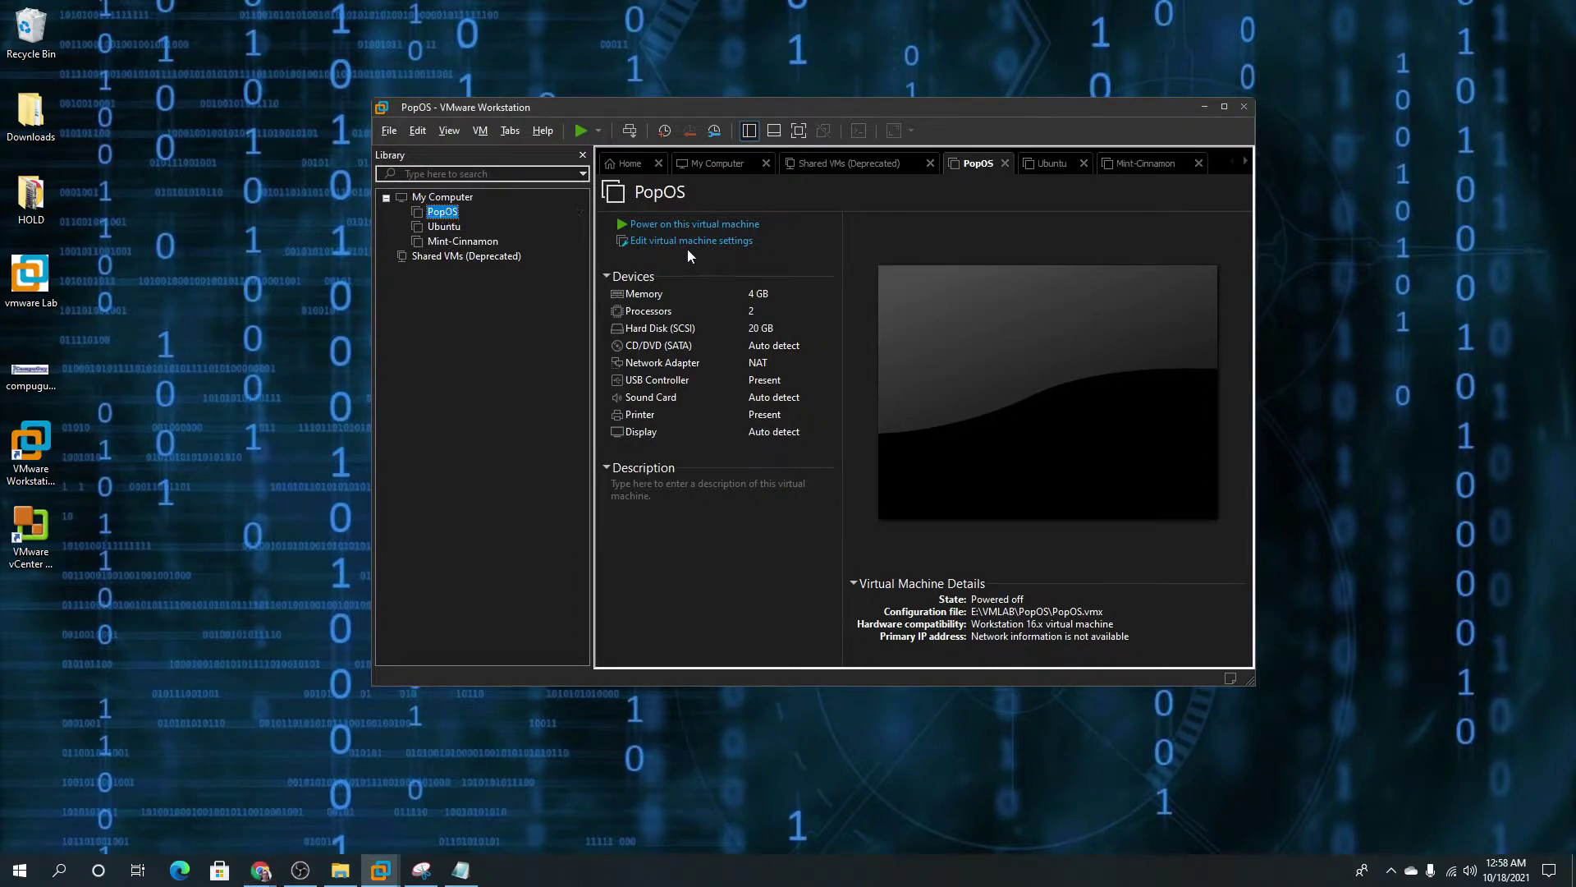
click(678, 240)
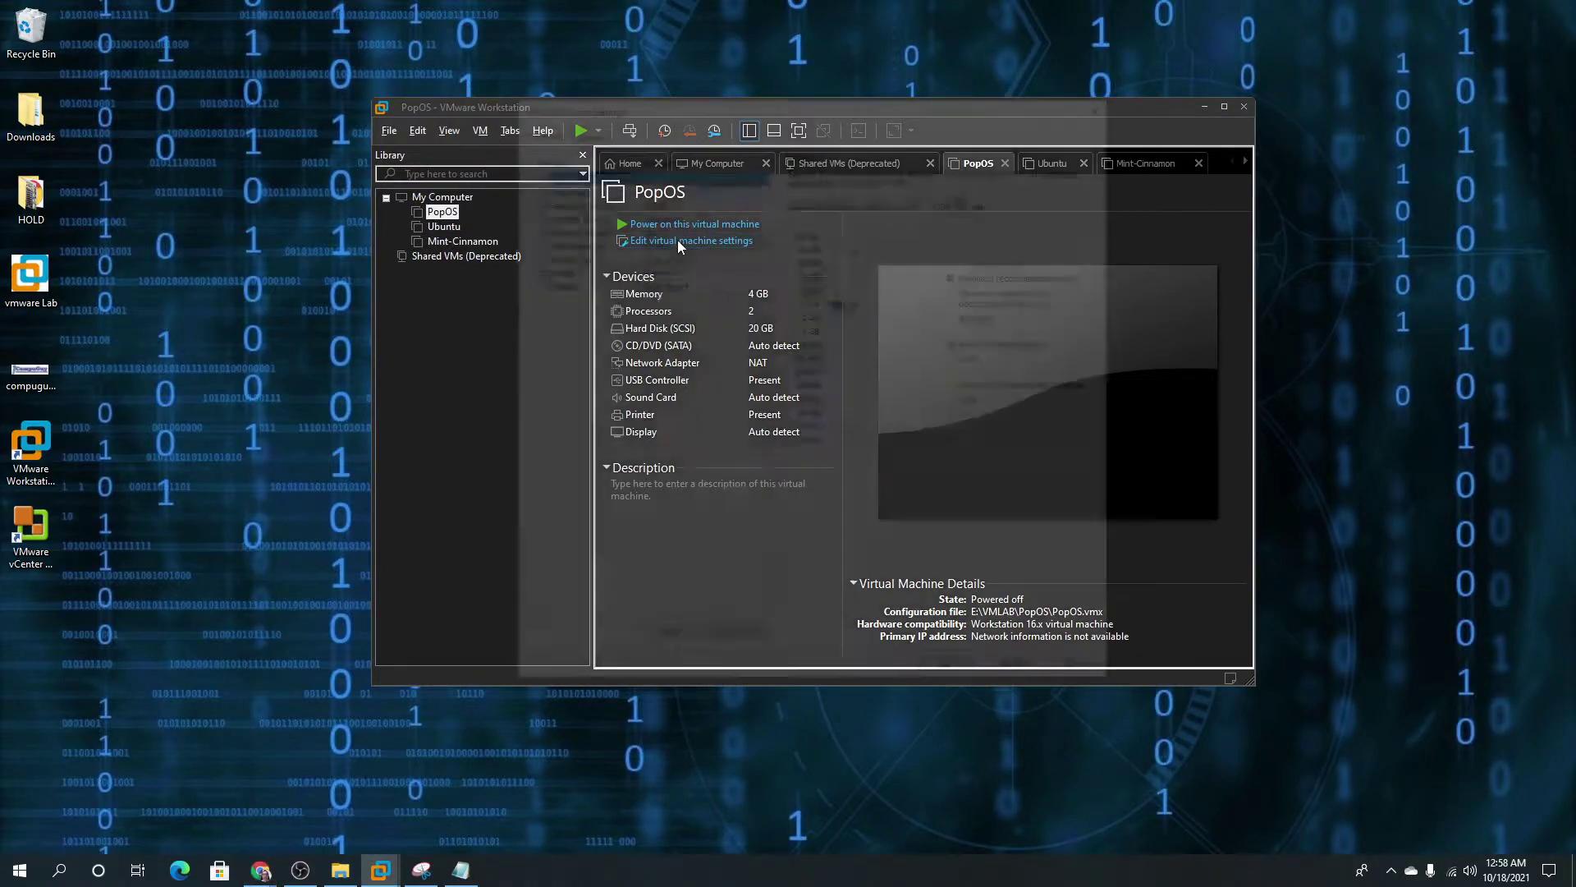